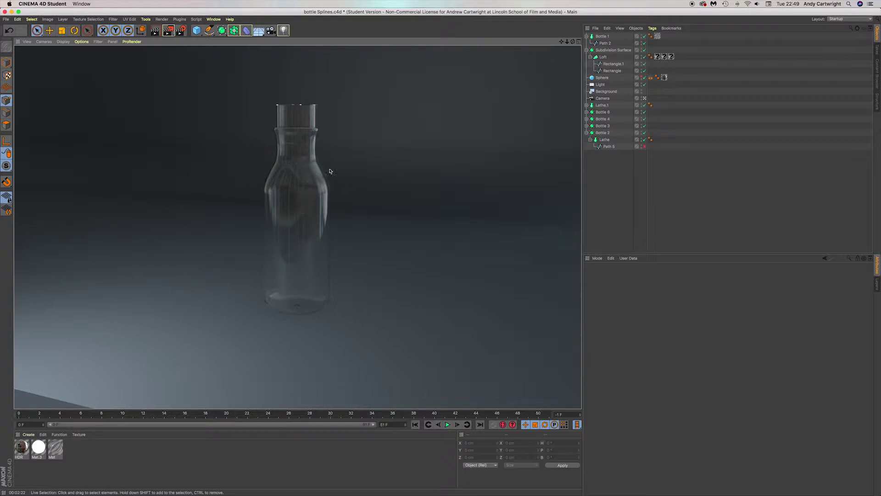
Stop the render preview, disable the backdrop's Rectangle.1 spline, and leave the scene camera for free viewing of the bottle
{"action": "left_click", "coordinate": [301, 155]}
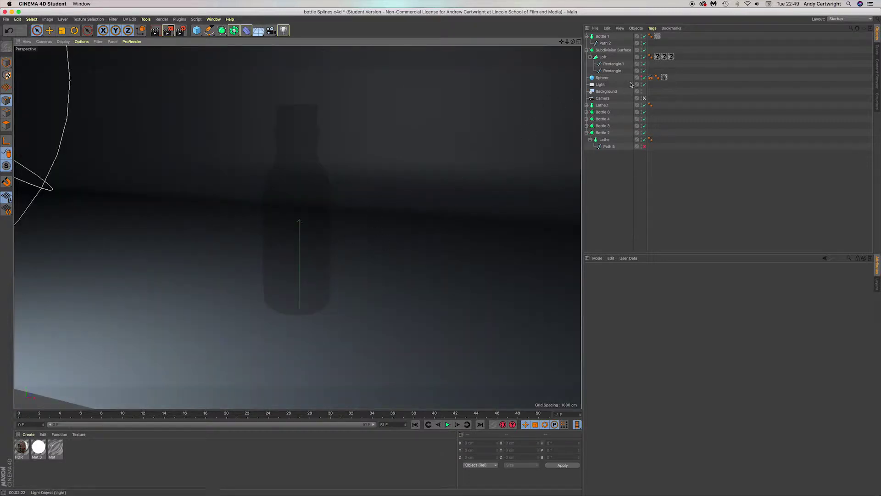
{"action": "left_click", "coordinate": [644, 65]}
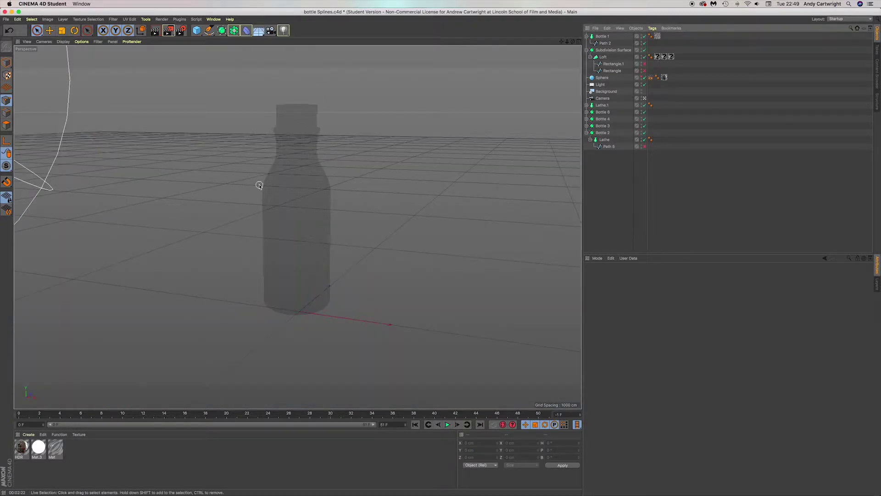
{"action": "scroll", "coordinate": [262, 185], "scroll_direction": "up", "scroll_amount": 6}
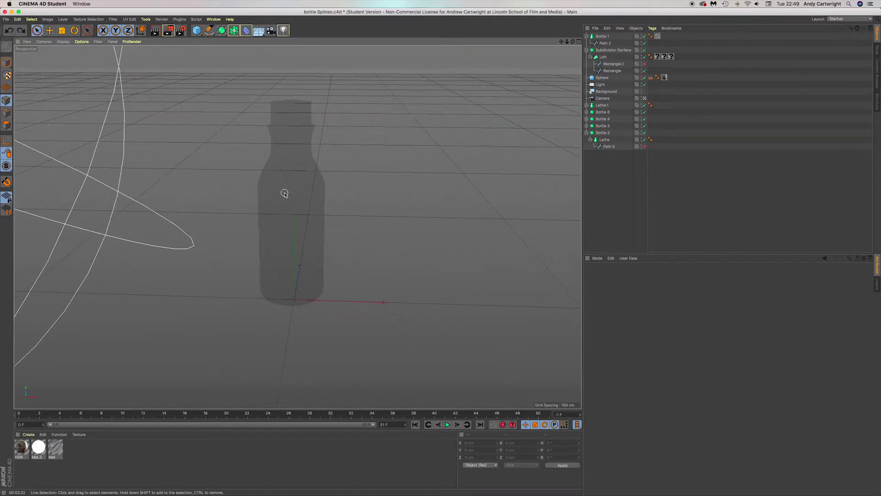
{"action": "left_click_drag", "start_coordinate": [294, 194], "coordinate": [272, 189], "text": "alt"}
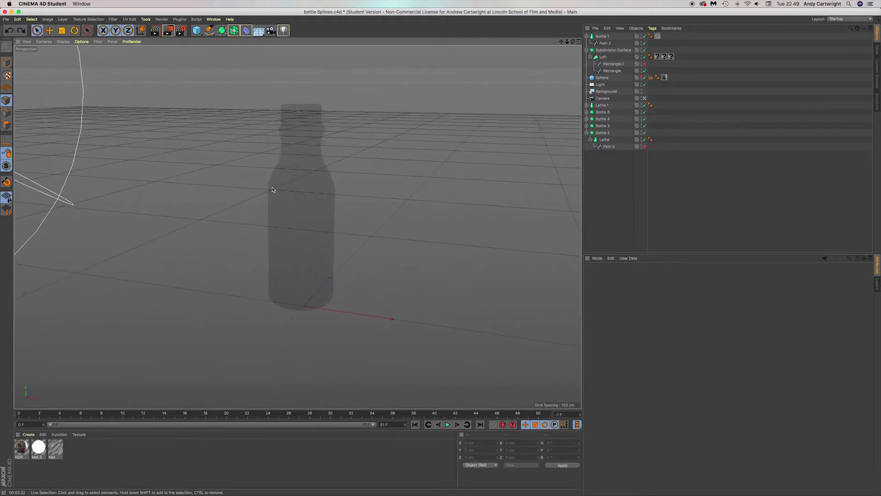
{"action": "left_click", "coordinate": [644, 98]}
{"action": "left_click_drag", "start_coordinate": [353, 200], "coordinate": [316, 186], "text": "alt"}
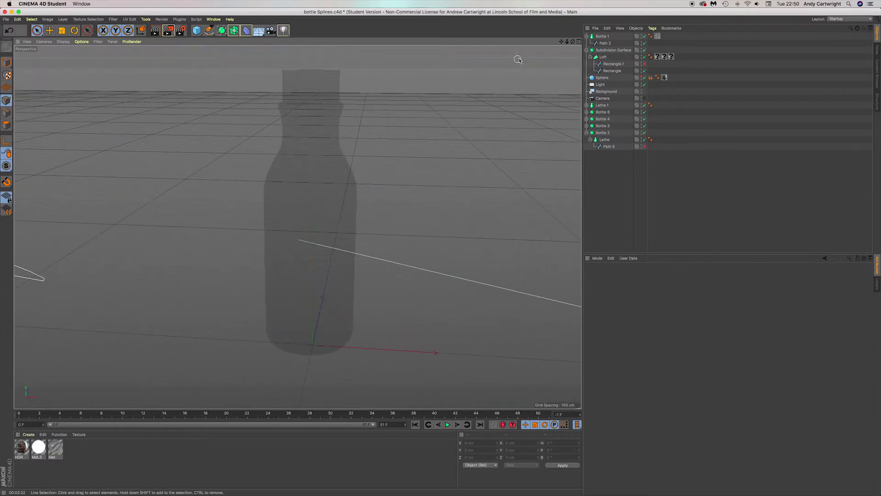
Disable the Bottle 1 lathe to expose its Path 2 profile spline
{"action": "left_click", "coordinate": [602, 36]}
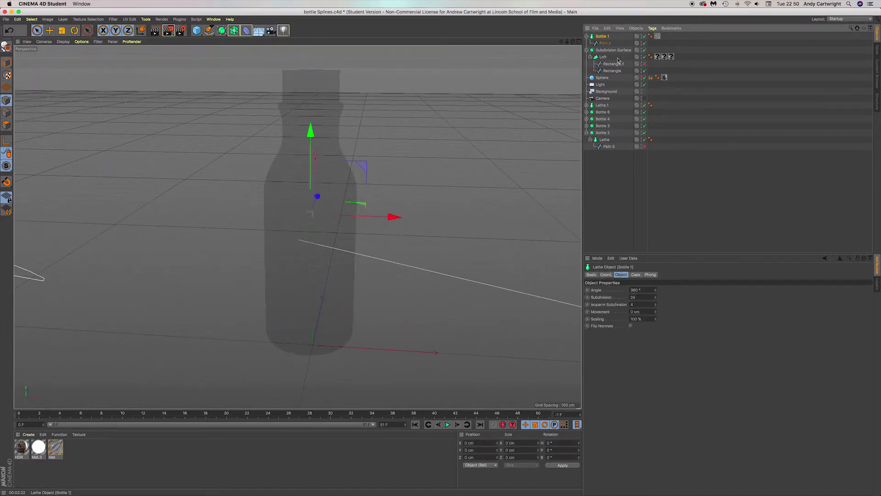
{"action": "left_click", "coordinate": [645, 37]}
{"action": "left_click_drag", "start_coordinate": [334, 229], "coordinate": [339, 223], "text": "alt"}
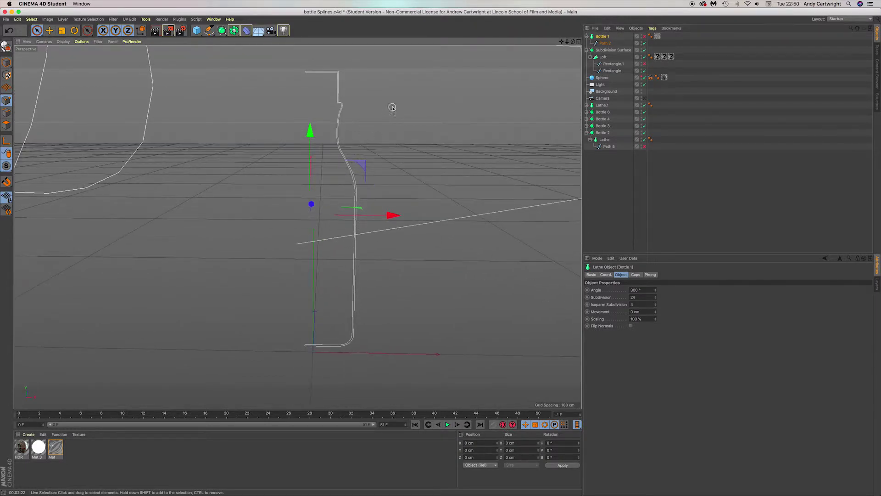
{"action": "left_click", "coordinate": [605, 43]}
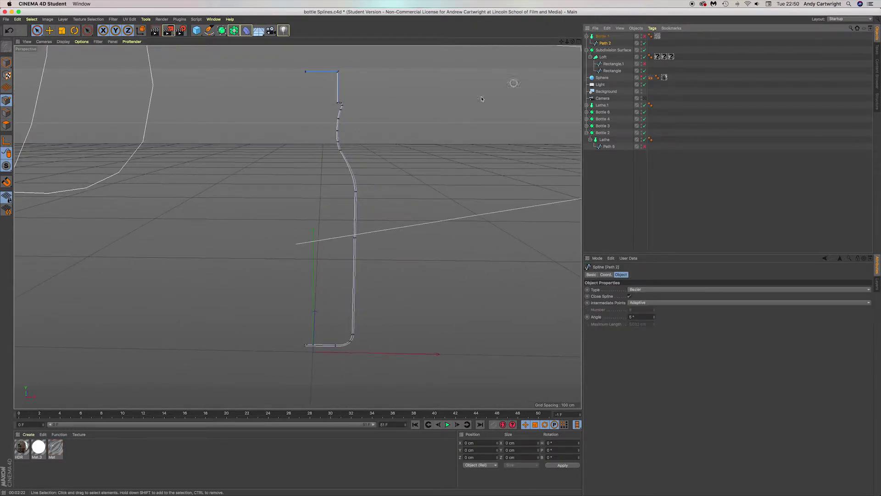
Duplicate the Bottle 1 lathe with its spline and rename the copy as Bottle Liquid 1
{"action": "left_click", "coordinate": [604, 36]}
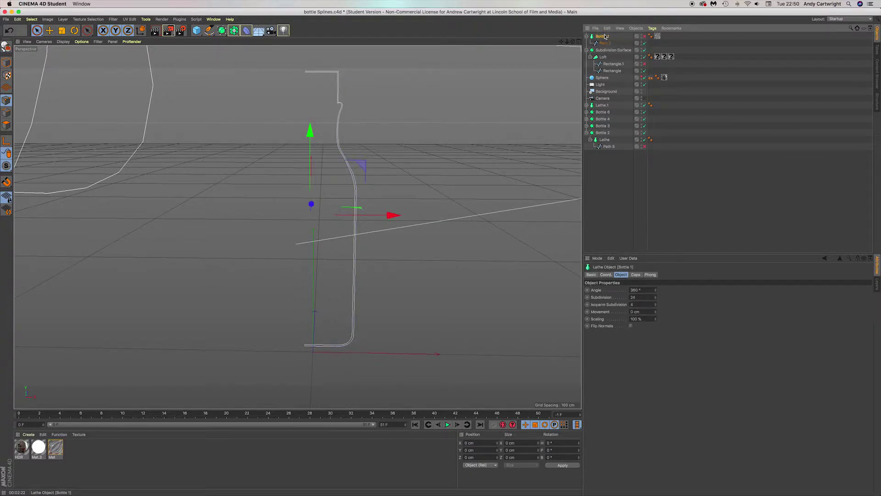
{"action": "key", "text": "super+c"}
{"action": "key", "text": "super+v"}
{"action": "double_click", "coordinate": [605, 37]}
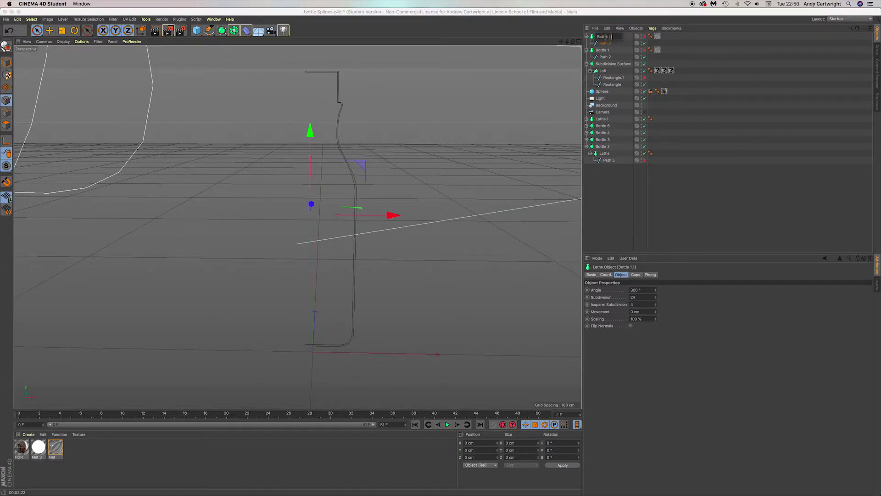
{"action": "key", "text": "Return"}
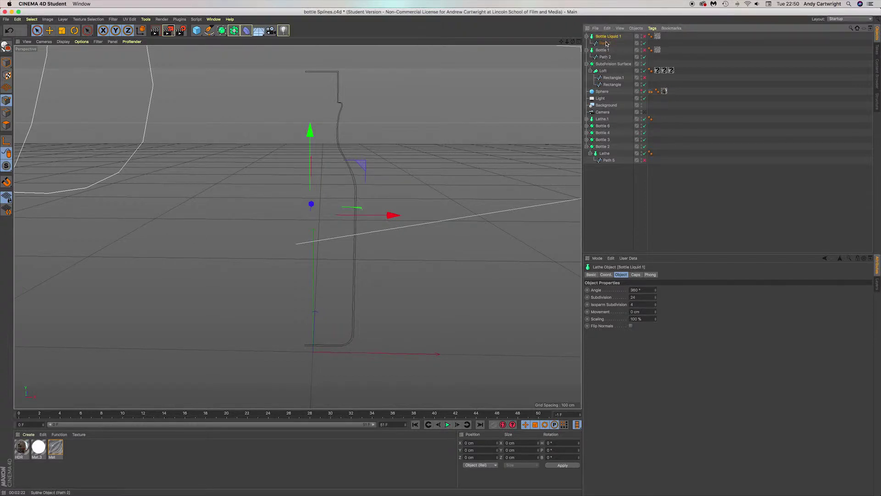
Disable the original Bottle 1's Path 2 and start point editing on Bottle Liquid 1's Path 2 spline
{"action": "left_click", "coordinate": [644, 57]}
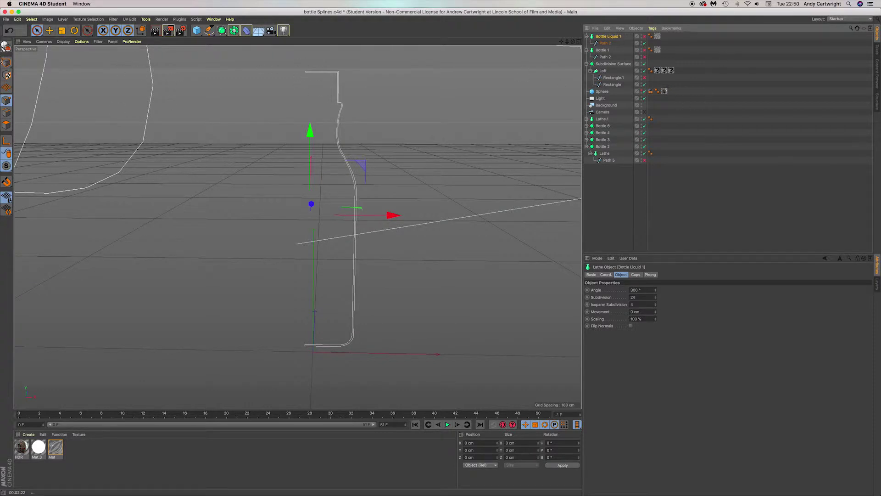
{"action": "left_click", "coordinate": [5, 101]}
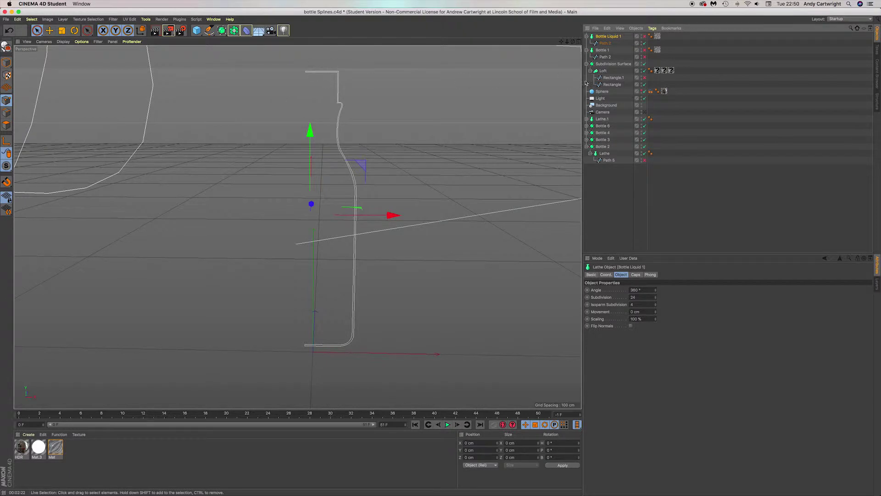
{"action": "left_click", "coordinate": [605, 43]}
{"action": "scroll", "coordinate": [295, 73], "scroll_direction": "up", "scroll_amount": 6}
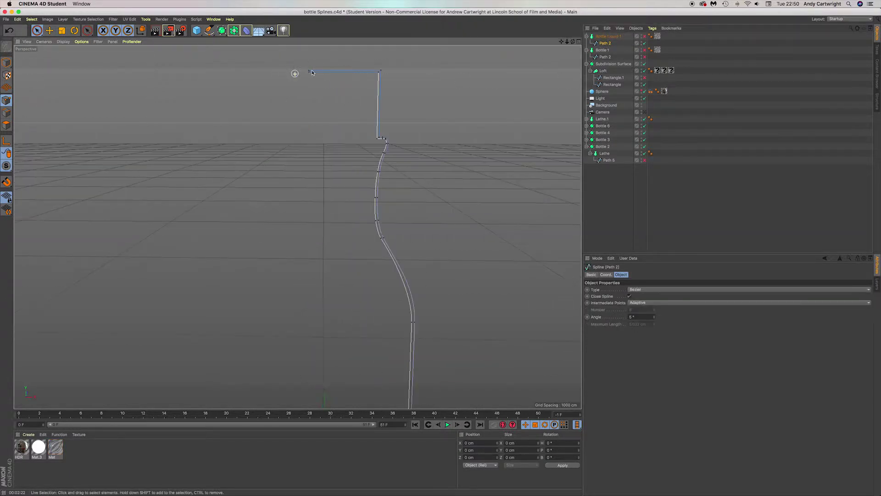
Delete the outer-wall points around the mouth, lip and upper neck of the liquid profile, keeping the inner wall
{"action": "left_click", "coordinate": [309, 70]}
{"action": "left_click", "coordinate": [382, 136], "text": "shift"}
{"action": "left_click", "coordinate": [385, 127]}
{"action": "scroll", "coordinate": [381, 137], "scroll_direction": "up", "scroll_amount": 5}
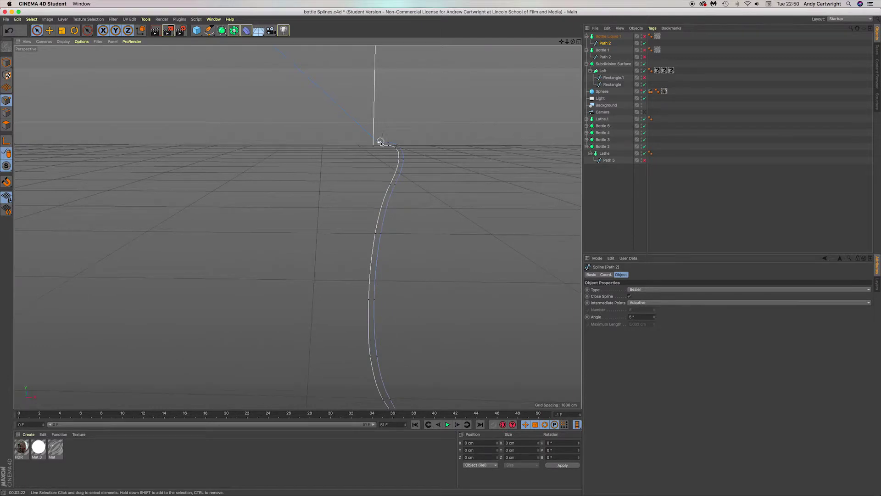
{"action": "left_click", "coordinate": [378, 143]}
{"action": "left_click", "coordinate": [388, 142]}
{"action": "mouse_move", "coordinate": [405, 156]}
{"action": "left_mouse_down"}
{"action": "mouse_move", "coordinate": [375, 292]}
{"action": "mouse_move", "coordinate": [377, 346]}
{"action": "mouse_move", "coordinate": [395, 404]}
{"action": "left_mouse_up"}
{"action": "scroll", "coordinate": [412, 338], "scroll_direction": "down", "scroll_amount": 5}
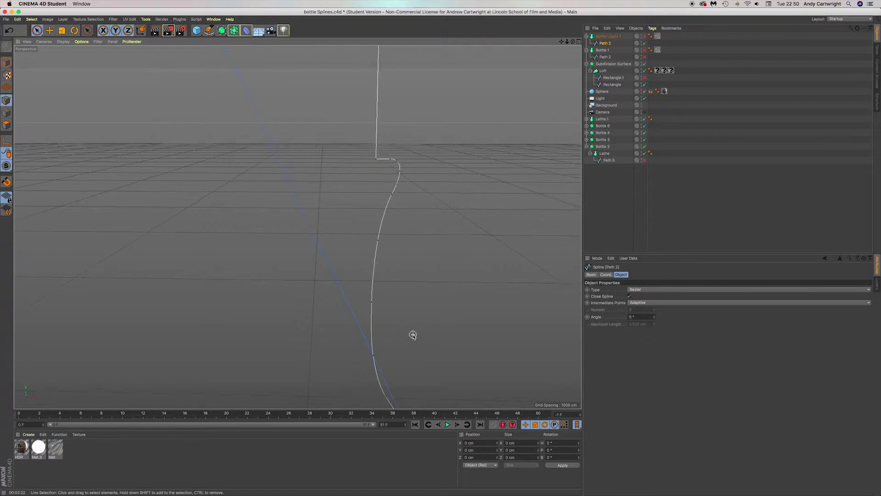
Delete the outer-wall point at the base of the neck on the liquid profile using Live Selection
{"action": "key", "text": "r"}
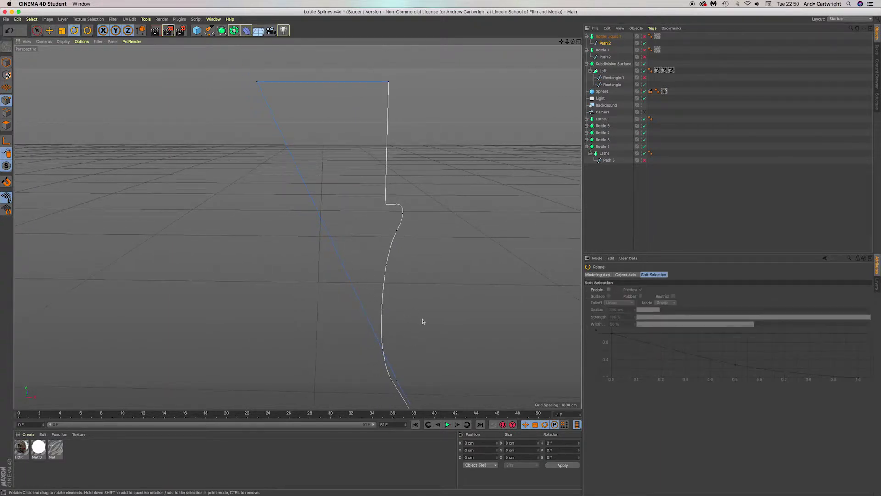
{"action": "scroll", "coordinate": [297, 226], "scroll_direction": "up", "scroll_amount": 5}
{"action": "left_click", "coordinate": [286, 156]}
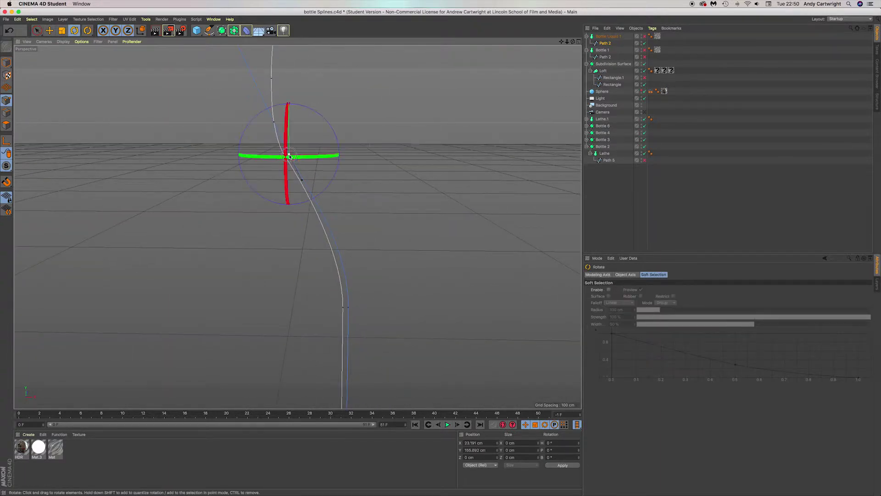
{"action": "left_click", "coordinate": [348, 152]}
{"action": "left_click", "coordinate": [37, 31]}
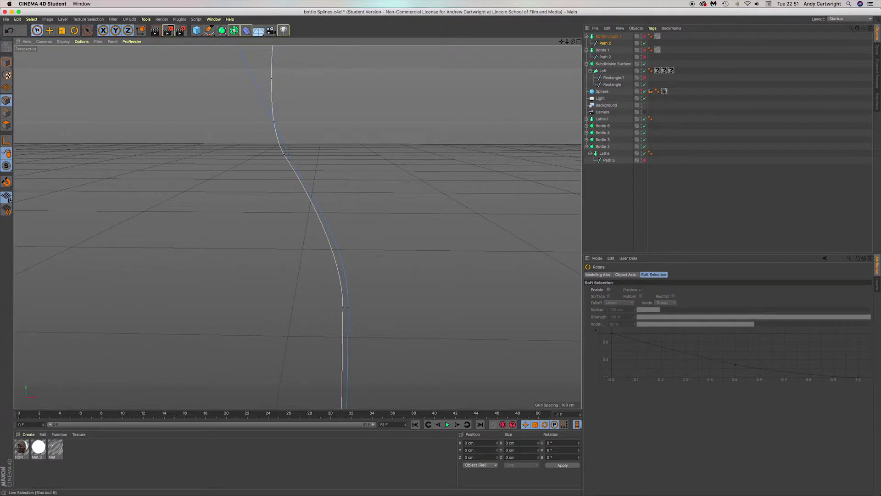
{"action": "left_click", "coordinate": [290, 152]}
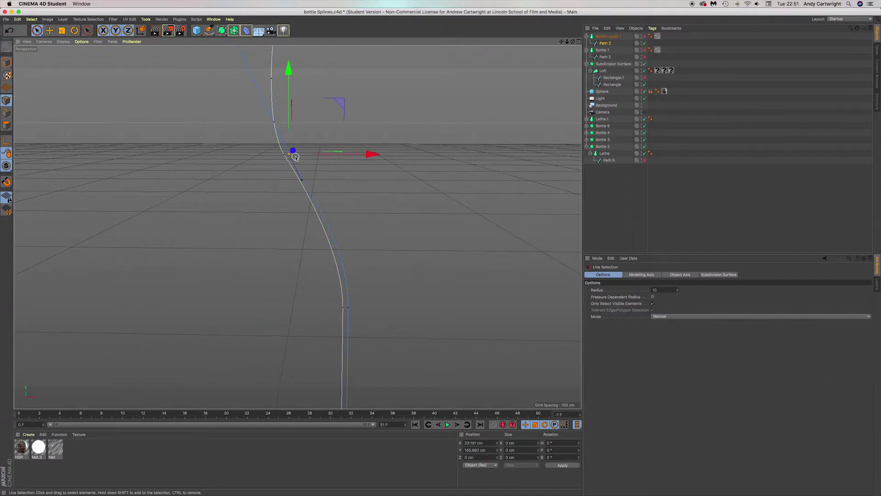
{"action": "left_click", "coordinate": [298, 157]}
Delete the outer-wall points at the shoulder and along the straight side of the liquid profile
{"action": "left_click", "coordinate": [348, 308]}
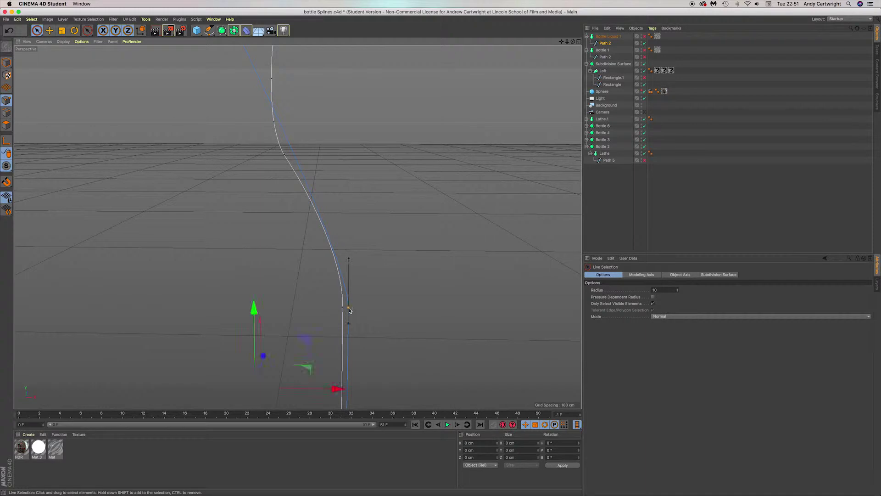
{"action": "key", "text": "Delete"}
{"action": "scroll", "coordinate": [356, 308], "scroll_direction": "down", "scroll_amount": 2}
{"action": "middle_click_drag", "start_coordinate": [355, 323], "coordinate": [353, 87], "text": "alt"}
{"action": "left_click", "coordinate": [344, 219]}
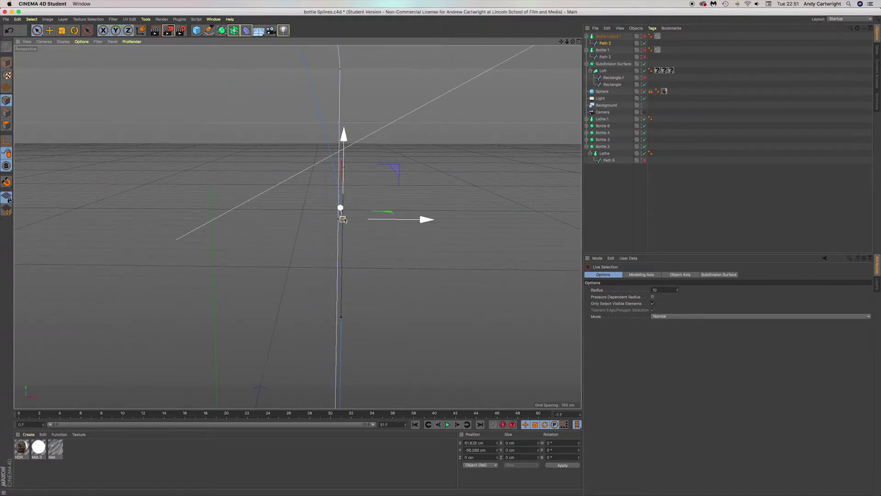
{"action": "key", "text": "Delete"}
Delete the outer-wall points around the bottom corner and base, leaving only the inner contour of the bottle
{"action": "middle_click_drag", "start_coordinate": [349, 302], "coordinate": [356, 95], "text": "alt"}
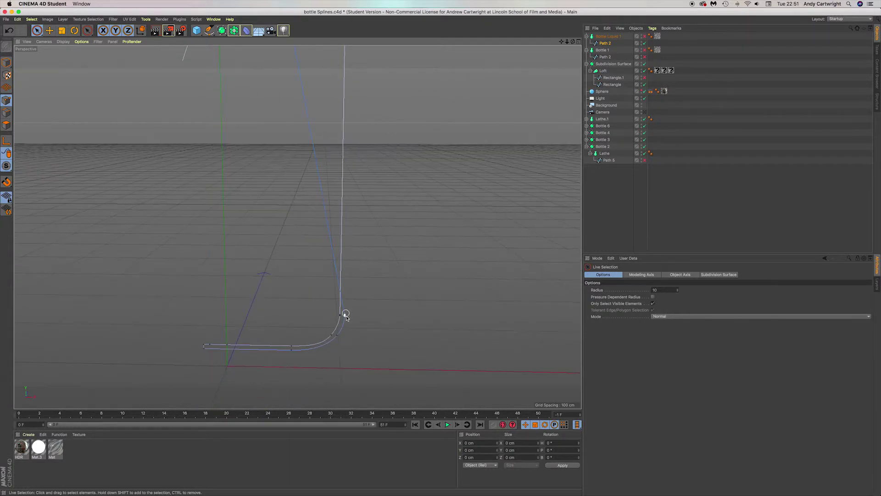
{"action": "mouse_move", "coordinate": [347, 314]}
{"action": "left_mouse_down"}
{"action": "mouse_move", "coordinate": [328, 342]}
{"action": "mouse_move", "coordinate": [297, 351]}
{"action": "mouse_move", "coordinate": [203, 349]}
{"action": "left_mouse_up"}
{"action": "key", "text": "Delete"}
{"action": "left_click", "coordinate": [346, 313]}
{"action": "key", "text": "Delete"}
{"action": "left_click_drag", "start_coordinate": [278, 272], "coordinate": [277, 274], "text": "alt"}
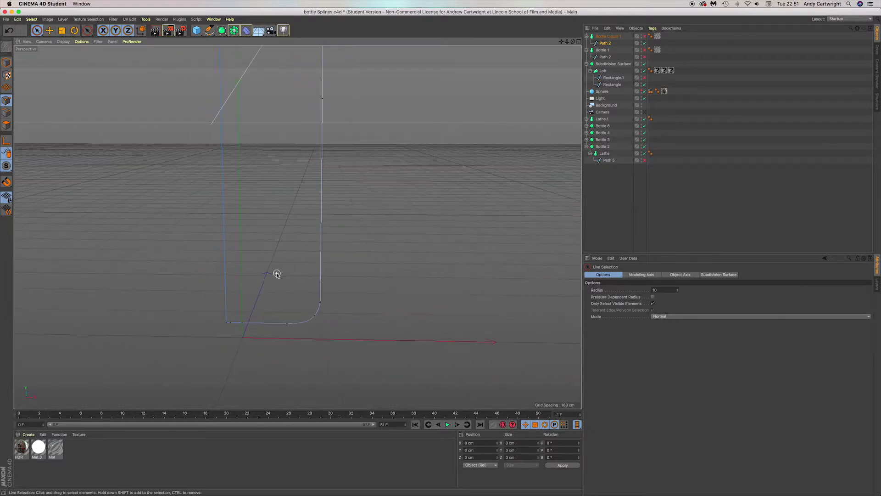
Delete the inner-wall points of the mouth, lip and upper neck so the liquid profile ends at the lower neck
{"action": "middle_click_drag", "start_coordinate": [278, 152], "coordinate": [280, 324], "text": "alt"}
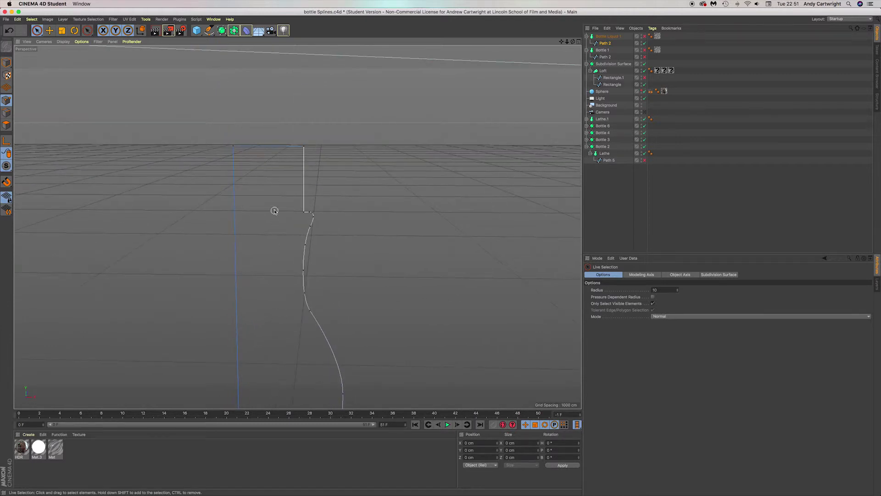
{"action": "left_click_drag", "start_coordinate": [302, 141], "coordinate": [304, 167]}
{"action": "key", "text": "Delete"}
{"action": "left_click", "coordinate": [312, 214]}
{"action": "left_click_drag", "start_coordinate": [308, 238], "coordinate": [303, 268], "text": "shift"}
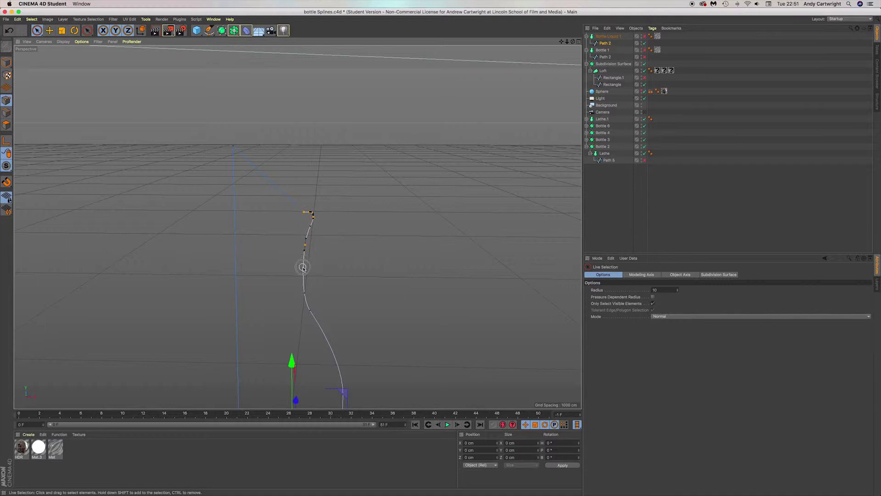
{"action": "key", "text": "Delete"}
{"action": "left_click", "coordinate": [311, 224]}
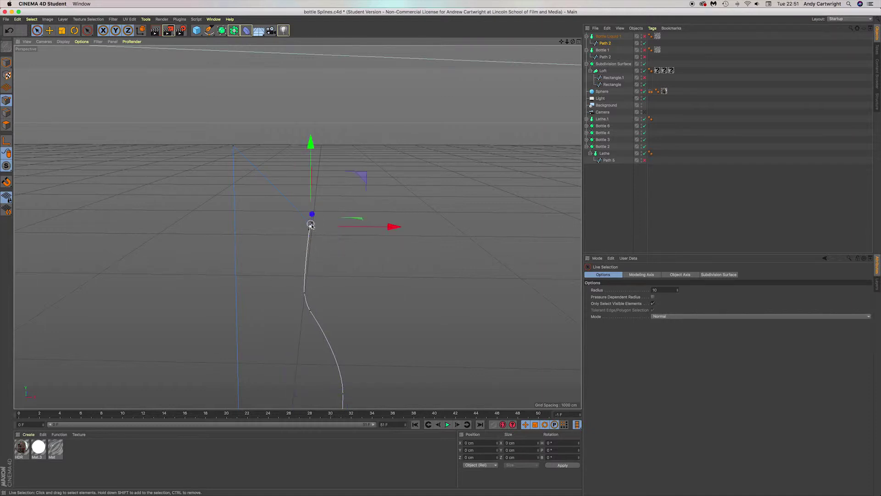
{"action": "key", "text": "Delete"}
Lower the liquid profile's top centre-side point to the height of the lower neck point to form the liquid surface
{"action": "left_click", "coordinate": [233, 149]}
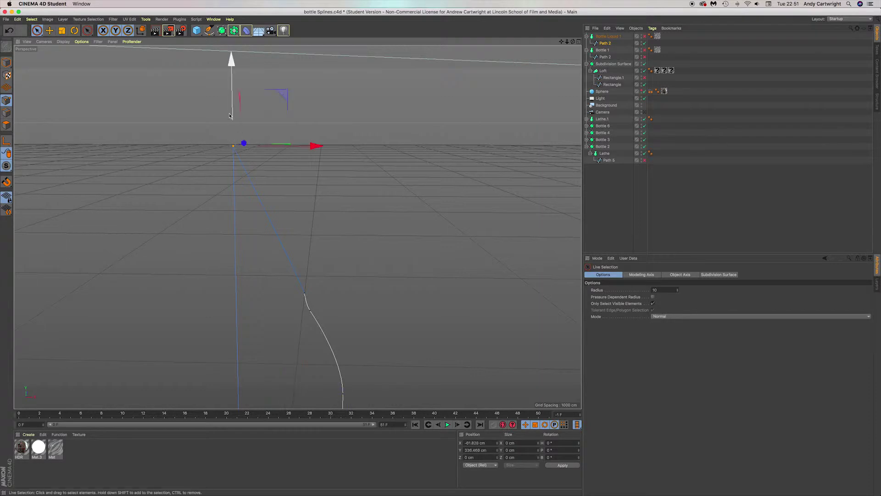
{"action": "left_click_drag", "start_coordinate": [233, 59], "coordinate": [243, 204]}
{"action": "left_click", "coordinate": [446, 275]}
{"action": "scroll", "coordinate": [277, 303], "scroll_direction": "up", "scroll_amount": 1}
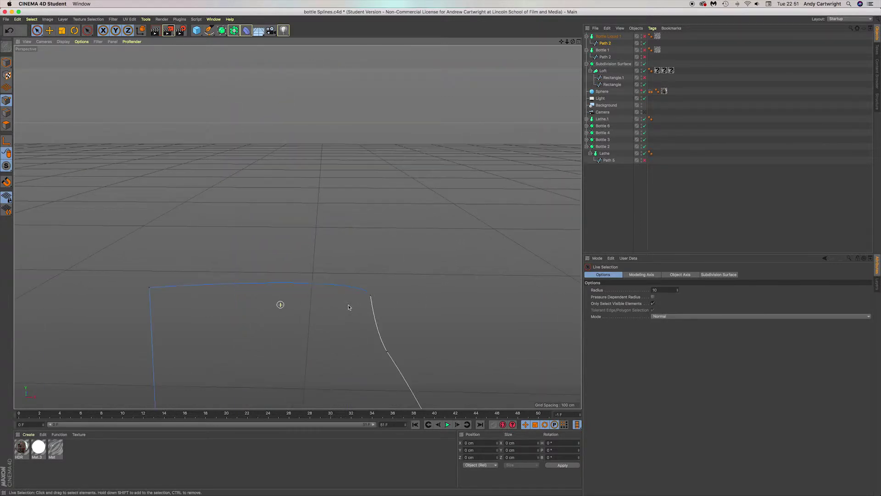
{"action": "scroll", "coordinate": [279, 303], "scroll_direction": "up", "scroll_amount": 5}
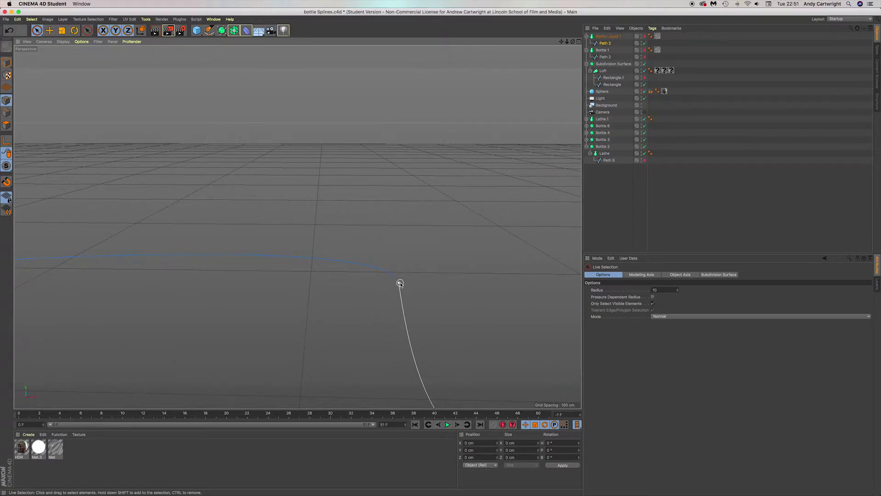
{"action": "scroll", "coordinate": [400, 284], "scroll_direction": "down", "scroll_amount": 5}
{"action": "scroll", "coordinate": [332, 304], "scroll_direction": "down", "scroll_amount": 3}
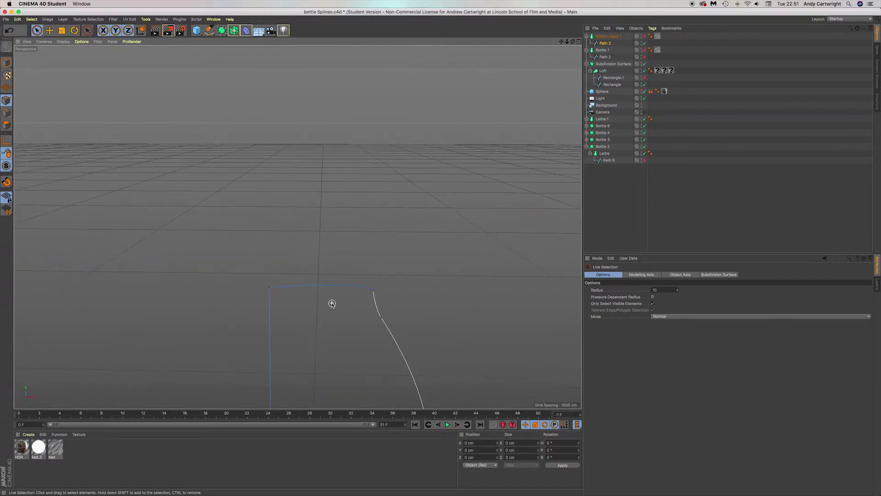
Select the base and bottom corner points of the liquid profile and raise them by about 0.87 cm
{"action": "scroll", "coordinate": [338, 181], "scroll_direction": "up", "scroll_amount": 6}
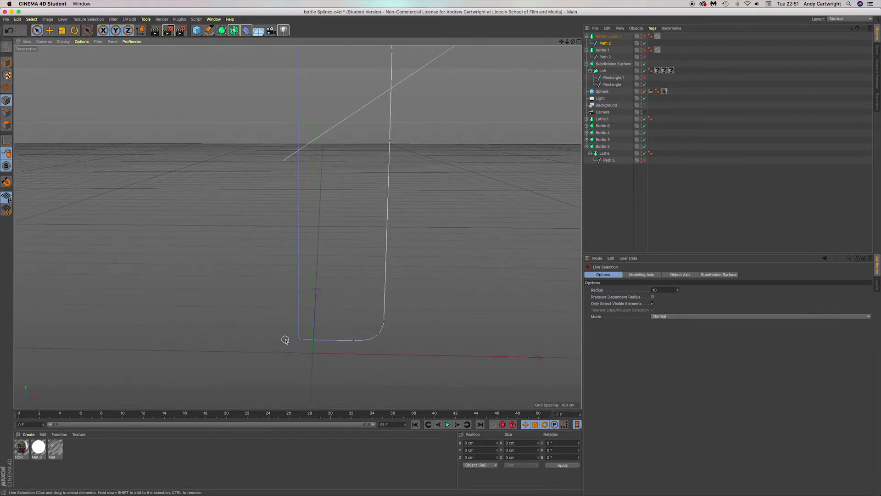
{"action": "left_click_drag", "start_coordinate": [285, 339], "coordinate": [376, 337]}
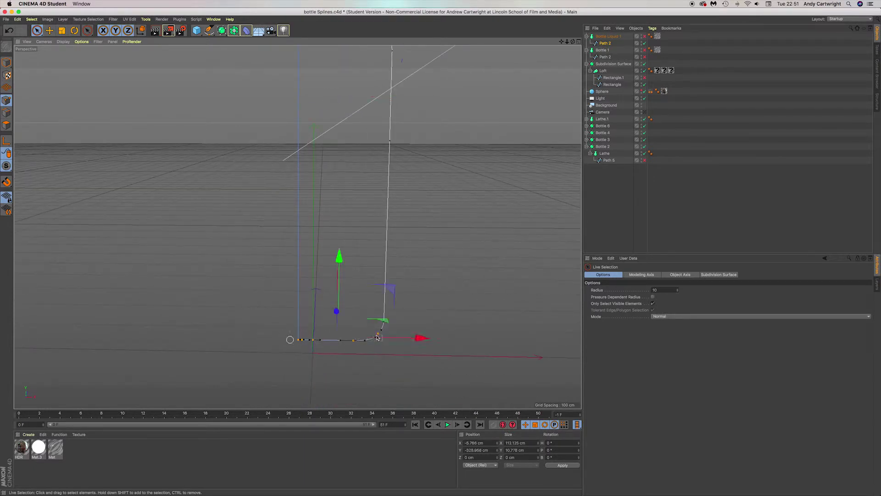
{"action": "left_click_drag", "start_coordinate": [339, 263], "coordinate": [340, 264]}
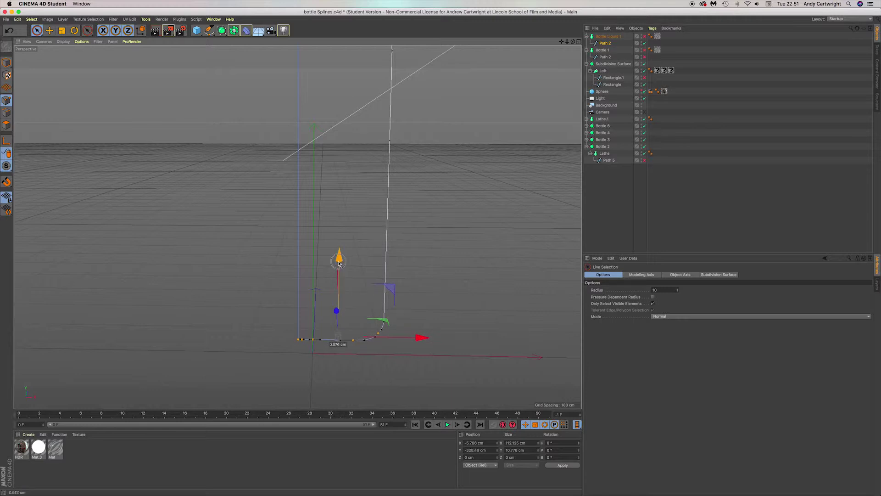
{"action": "middle_click_drag", "start_coordinate": [431, 272], "coordinate": [388, 314], "text": "alt"}
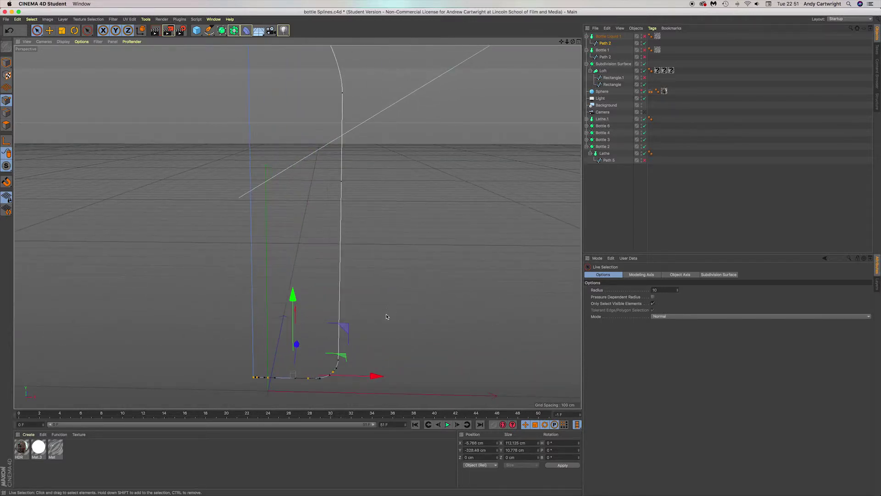
Select the side and shoulder points of the liquid profile and nudge them slightly inward from the bottle's inner wall
{"action": "left_click", "coordinate": [365, 349]}
{"action": "mouse_move", "coordinate": [338, 360]}
{"action": "left_mouse_down"}
{"action": "mouse_move", "coordinate": [350, 157]}
{"action": "mouse_move", "coordinate": [340, 301]}
{"action": "left_mouse_up"}
{"action": "middle_click_drag", "start_coordinate": [368, 176], "coordinate": [367, 280], "text": "alt"}
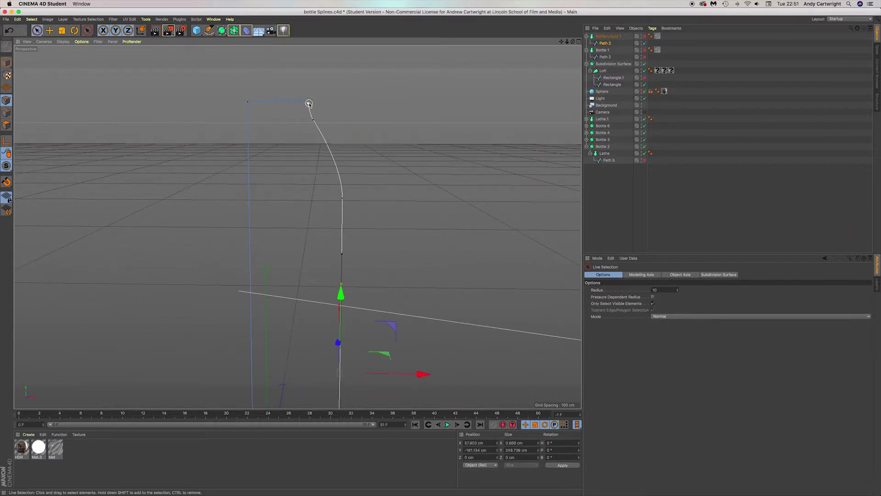
{"action": "mouse_move", "coordinate": [312, 116]}
{"action": "left_mouse_down"}
{"action": "mouse_move", "coordinate": [338, 171]}
{"action": "mouse_move", "coordinate": [340, 286]}
{"action": "mouse_move", "coordinate": [380, 336]}
{"action": "left_mouse_up"}
{"action": "left_click_drag", "start_coordinate": [407, 299], "coordinate": [407, 302]}
{"action": "left_click", "coordinate": [395, 321]}
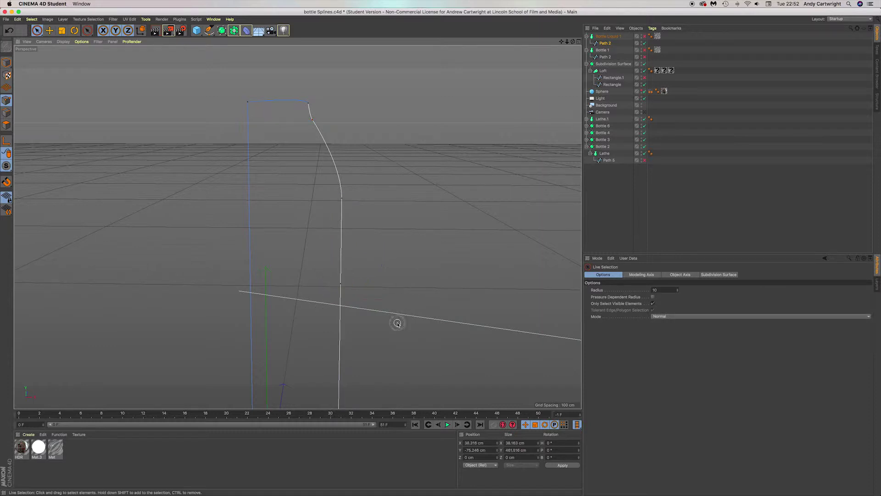
Turn the liquid lathe back on and delete its glass material tag
{"action": "left_click", "coordinate": [644, 36]}
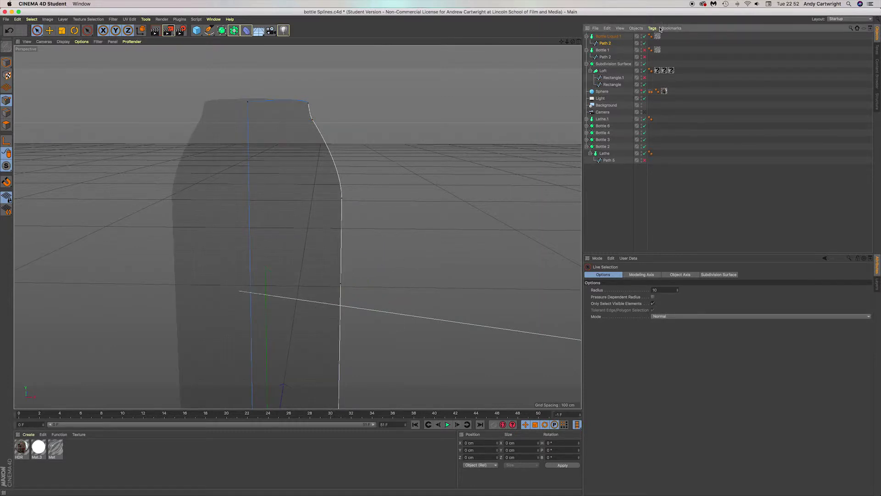
{"action": "left_click", "coordinate": [658, 37]}
{"action": "key", "text": "Delete"}
Move the top centre-side point of the liquid profile to X about -50.3 cm, closing the hole in the liquid surface
{"action": "right_click_drag", "start_coordinate": [435, 182], "coordinate": [384, 204], "text": "alt"}
{"action": "left_click_drag", "start_coordinate": [384, 204], "coordinate": [391, 240], "text": "alt"}
{"action": "scroll", "coordinate": [327, 167], "scroll_direction": "up", "scroll_amount": 6}
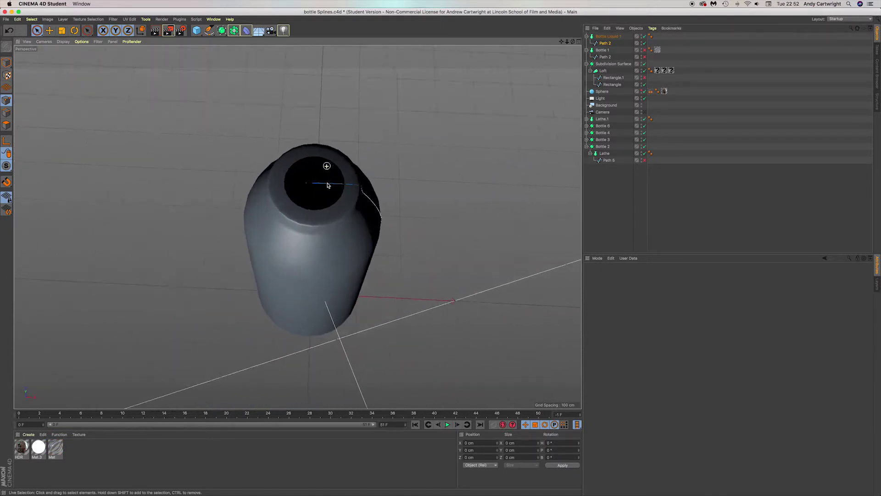
{"action": "left_click_drag", "start_coordinate": [369, 161], "coordinate": [362, 166], "text": "alt"}
{"action": "left_click", "coordinate": [606, 43]}
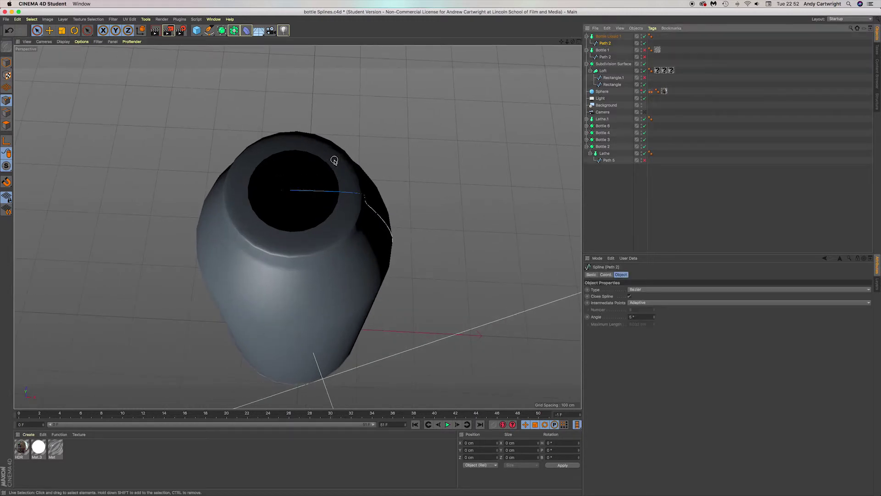
{"action": "left_click", "coordinate": [280, 190]}
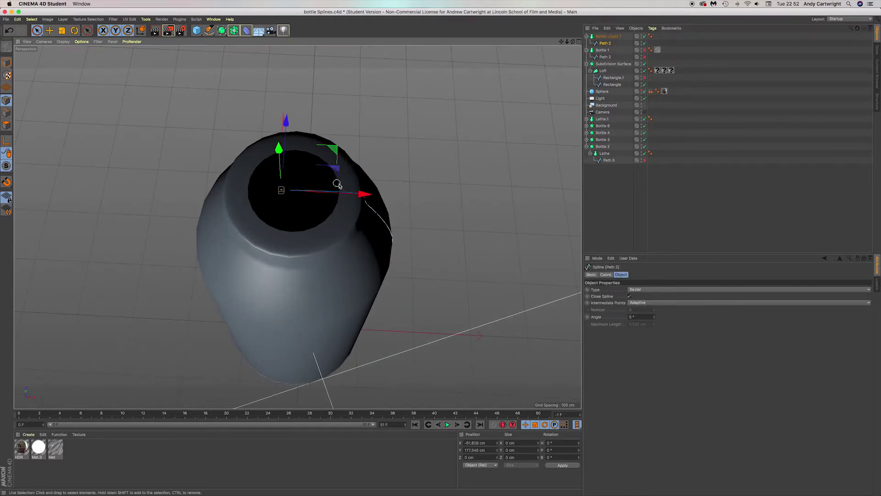
{"action": "left_click_drag", "start_coordinate": [362, 193], "coordinate": [325, 182]}
{"action": "scroll", "coordinate": [291, 196], "scroll_direction": "up", "scroll_amount": 3}
{"action": "scroll", "coordinate": [290, 196], "scroll_direction": "up", "scroll_amount": 5}
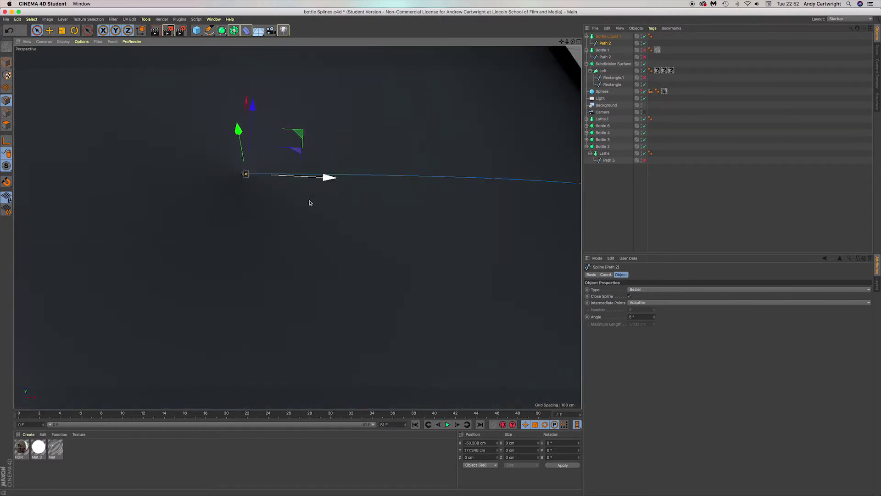
Move the bottom centre-side point of the liquid profile toward the rotation axis, to X about -48.6 cm, closing the base
{"action": "scroll", "coordinate": [310, 202], "scroll_direction": "down", "scroll_amount": 5}
{"action": "scroll", "coordinate": [300, 169], "scroll_direction": "up", "scroll_amount": 3}
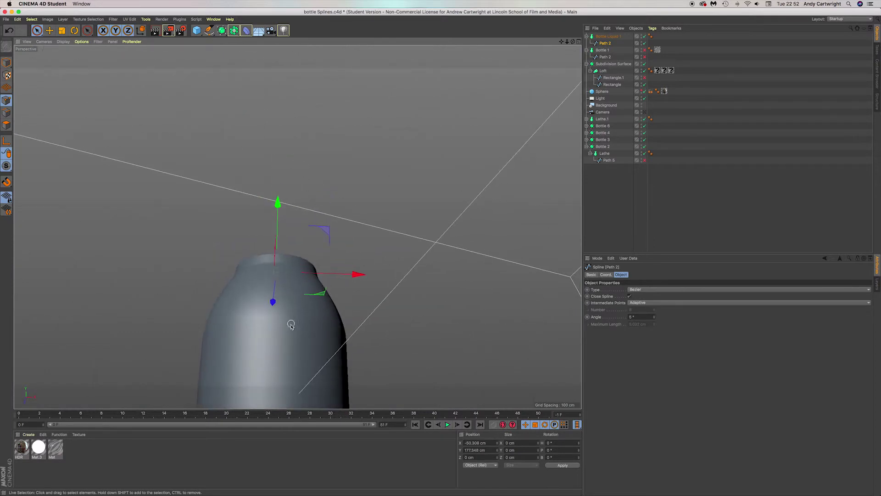
{"action": "left_click_drag", "start_coordinate": [290, 324], "coordinate": [291, 60], "text": "alt"}
{"action": "left_click_drag", "start_coordinate": [277, 284], "coordinate": [275, 193], "text": "alt"}
{"action": "middle_click_drag", "start_coordinate": [281, 315], "coordinate": [301, 206], "text": "alt"}
{"action": "scroll", "coordinate": [303, 275], "scroll_direction": "up", "scroll_amount": 5}
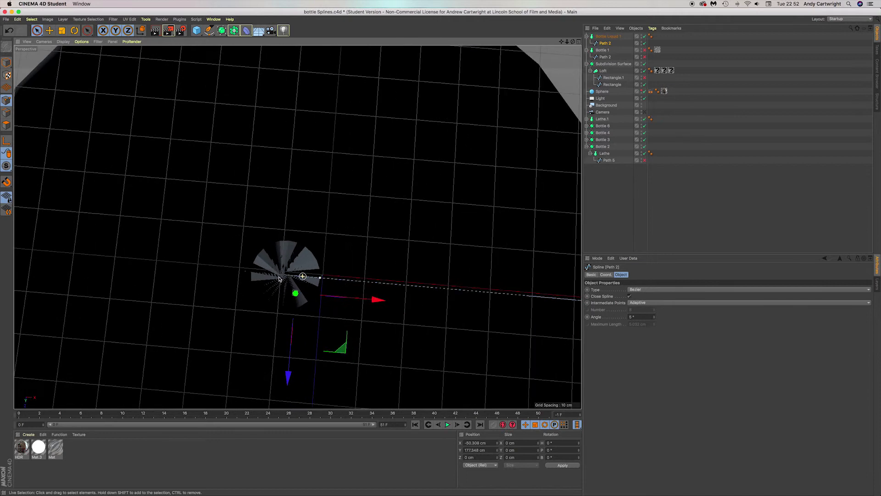
{"action": "left_click_drag", "start_coordinate": [277, 276], "coordinate": [343, 349]}
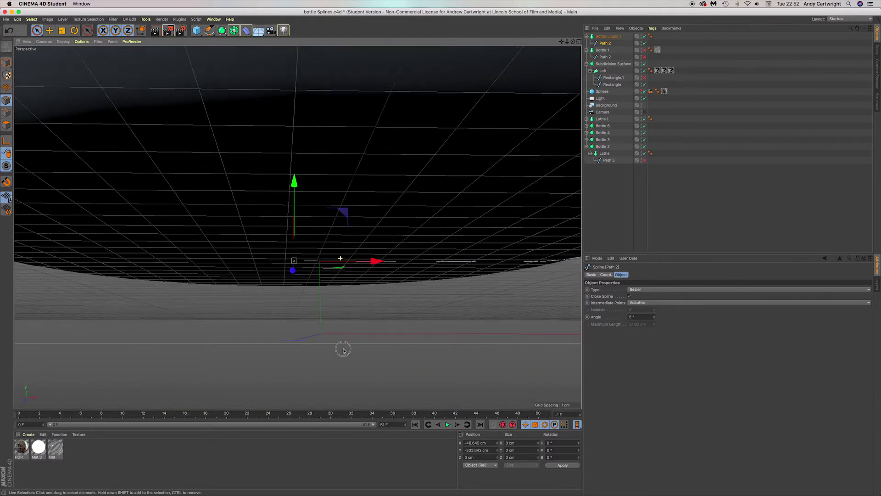
Turn off the liquid lathe and delete the stray points making a kink above the profile's bottom corner
{"action": "scroll", "coordinate": [344, 352], "scroll_direction": "down", "scroll_amount": 5}
{"action": "scroll", "coordinate": [365, 288], "scroll_direction": "down", "scroll_amount": 5}
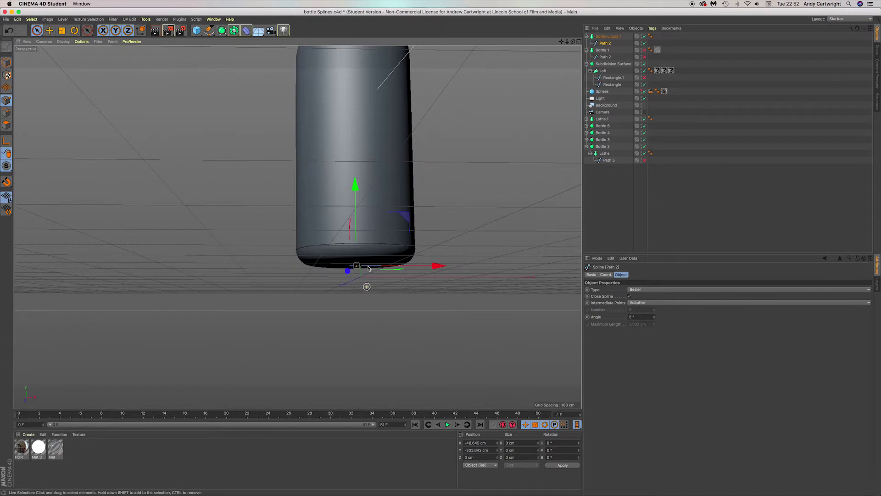
{"action": "scroll", "coordinate": [400, 248], "scroll_direction": "up", "scroll_amount": 10}
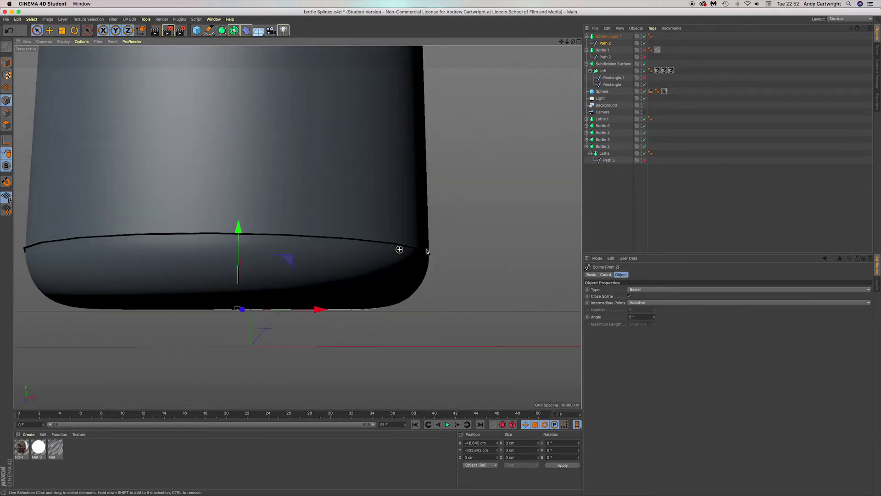
{"action": "scroll", "coordinate": [427, 251], "scroll_direction": "up", "scroll_amount": 3}
{"action": "middle_click_drag", "start_coordinate": [476, 248], "coordinate": [419, 272], "text": "alt"}
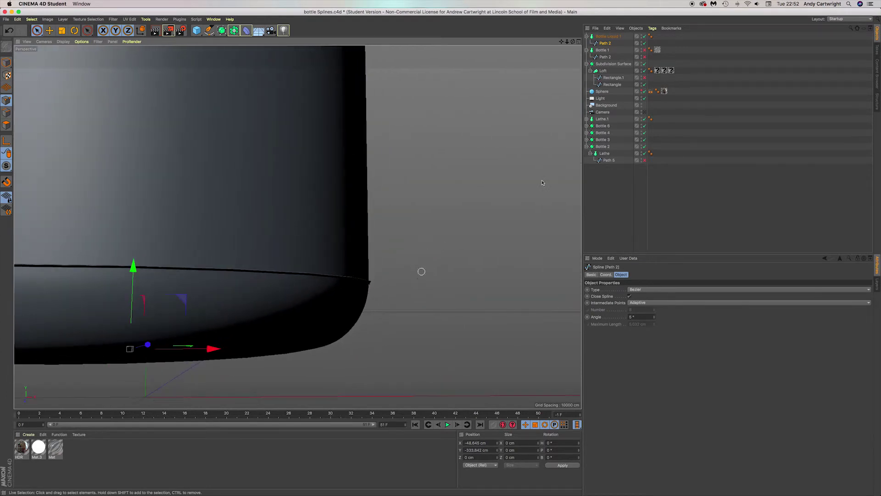
{"action": "left_click", "coordinate": [644, 37]}
{"action": "scroll", "coordinate": [376, 300], "scroll_direction": "up", "scroll_amount": 5}
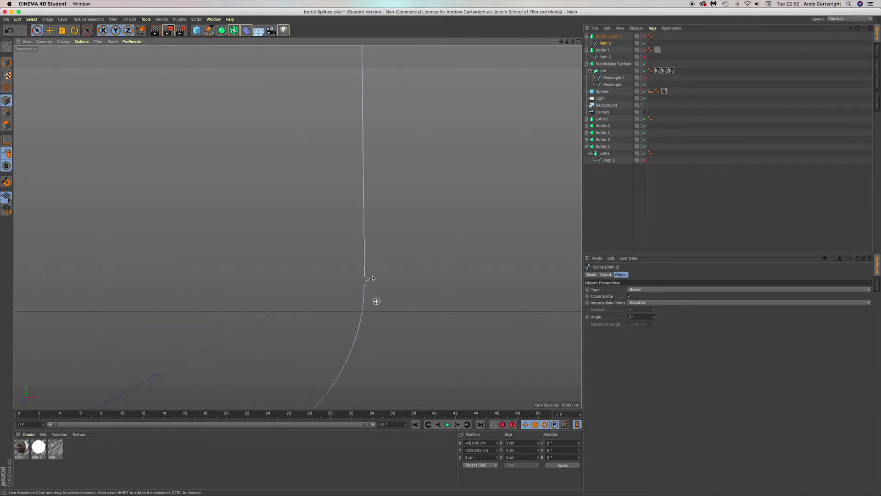
{"action": "left_click_drag", "start_coordinate": [371, 278], "coordinate": [364, 276]}
{"action": "key", "text": "Delete"}
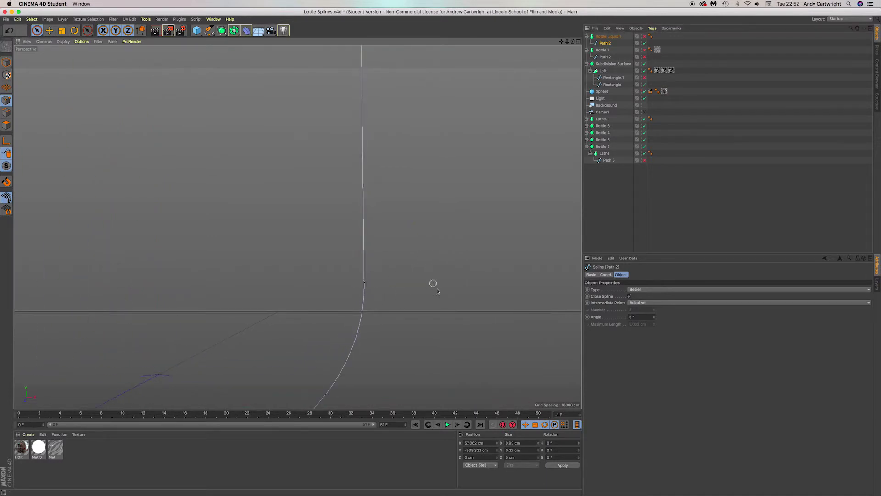
Turn on both the liquid lathe and the glass bottle so the liquid sits inside the bottle
{"action": "scroll", "coordinate": [415, 298], "scroll_direction": "down", "scroll_amount": 10}
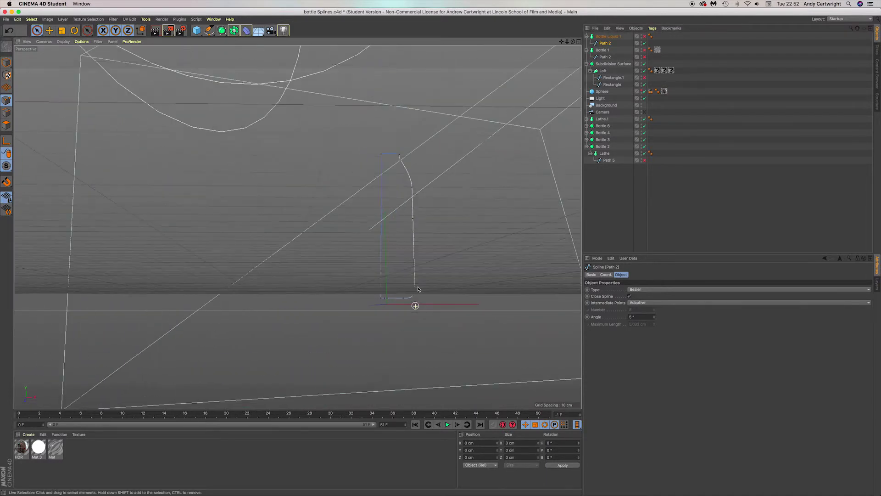
{"action": "right_click_drag", "start_coordinate": [419, 289], "coordinate": [456, 260], "text": "alt"}
{"action": "middle_click_drag", "start_coordinate": [456, 260], "coordinate": [419, 293], "text": "alt"}
{"action": "left_click_drag", "start_coordinate": [419, 292], "coordinate": [414, 305], "text": "alt"}
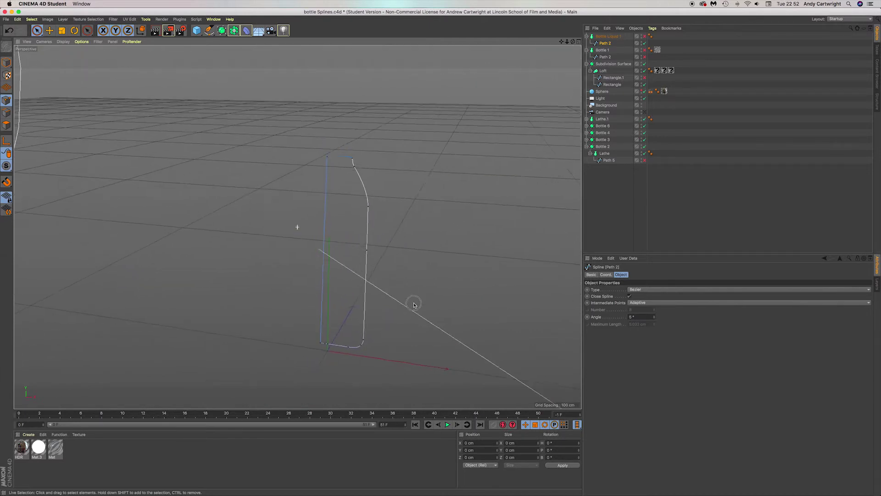
{"action": "left_click", "coordinate": [644, 36]}
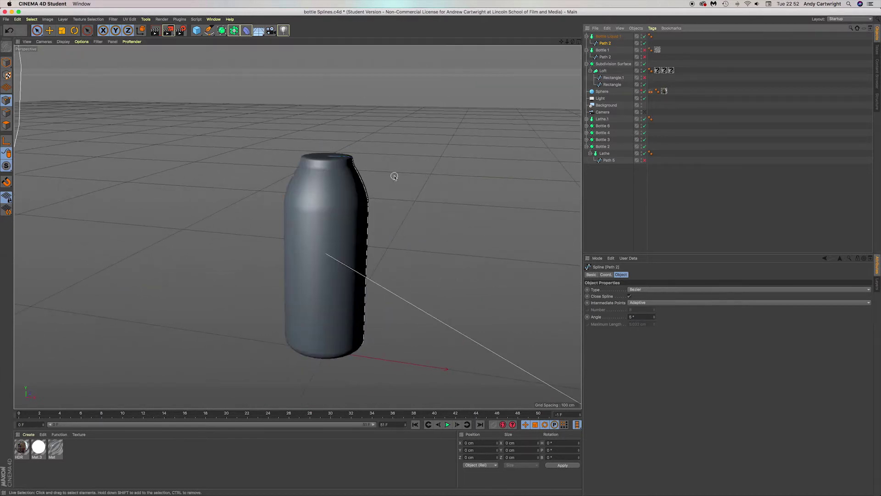
{"action": "scroll", "coordinate": [394, 176], "scroll_direction": "down", "scroll_amount": 5}
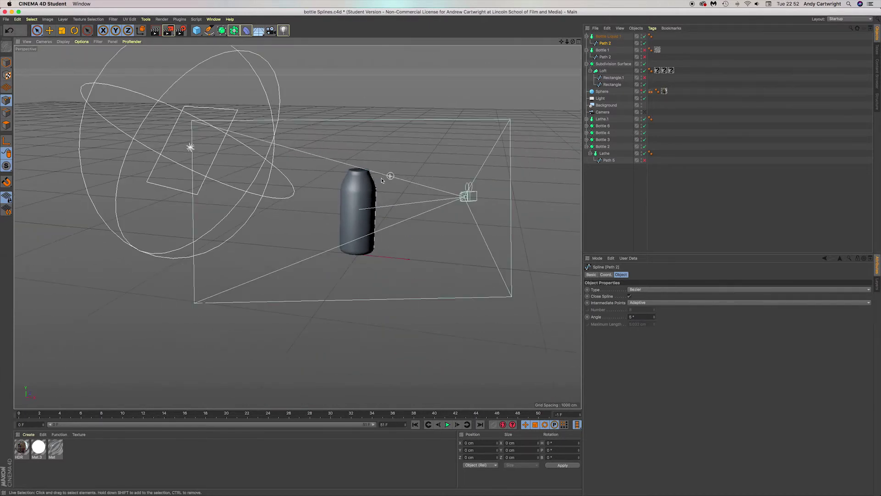
{"action": "left_click", "coordinate": [644, 50]}
{"action": "scroll", "coordinate": [394, 174], "scroll_direction": "up", "scroll_amount": 5}
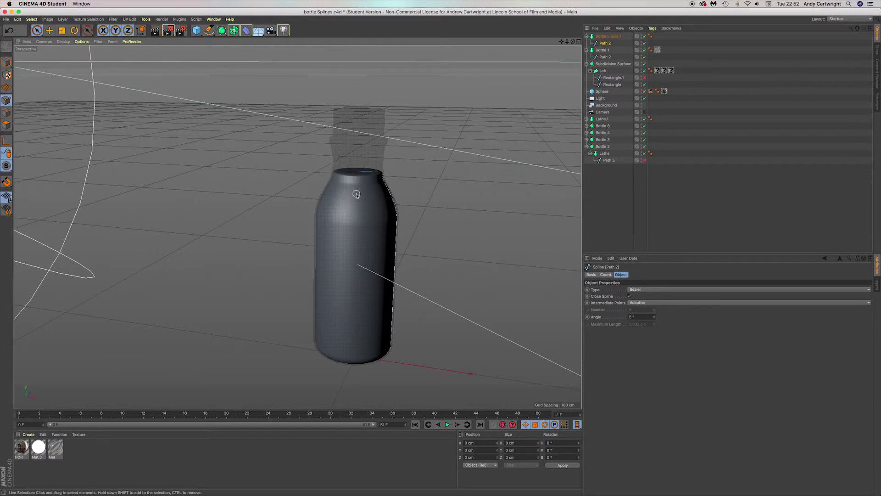
Create a new material for the liquid and set its colour to H 45°, S 100%, V 100%
{"action": "double_click", "coordinate": [70, 459]}
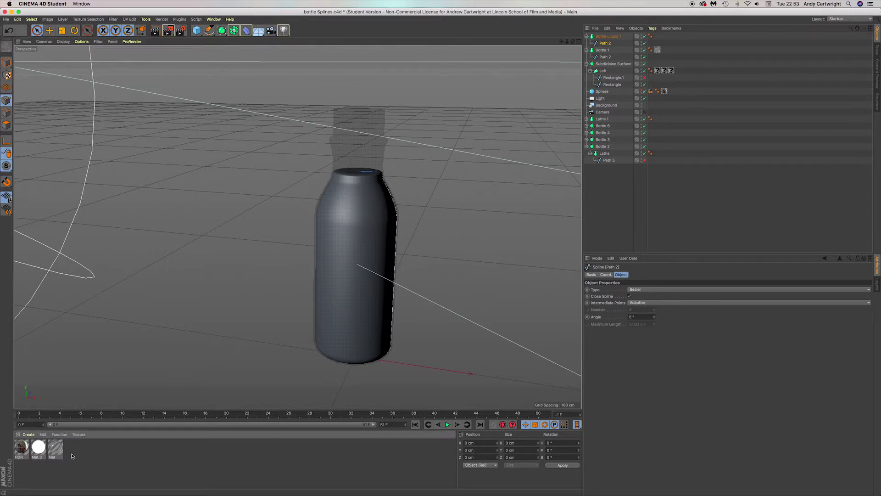
{"action": "double_click", "coordinate": [21, 447]}
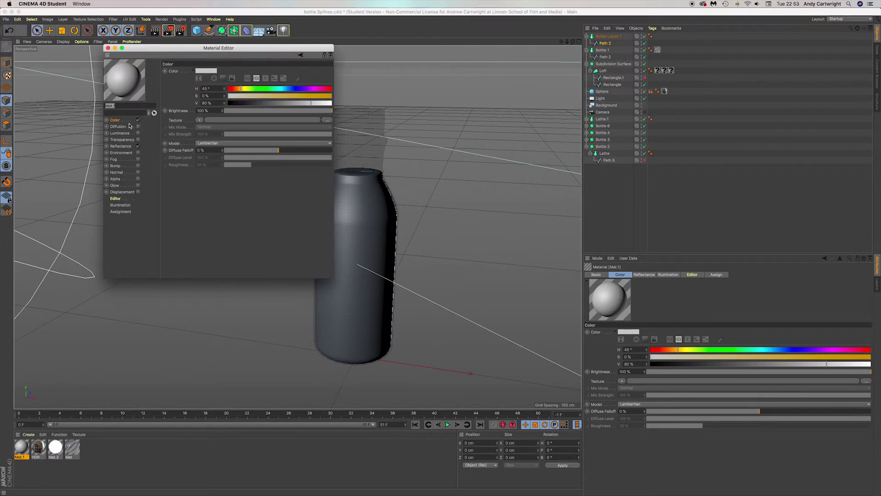
{"action": "left_click", "coordinate": [138, 147]}
{"action": "left_click", "coordinate": [137, 146]}
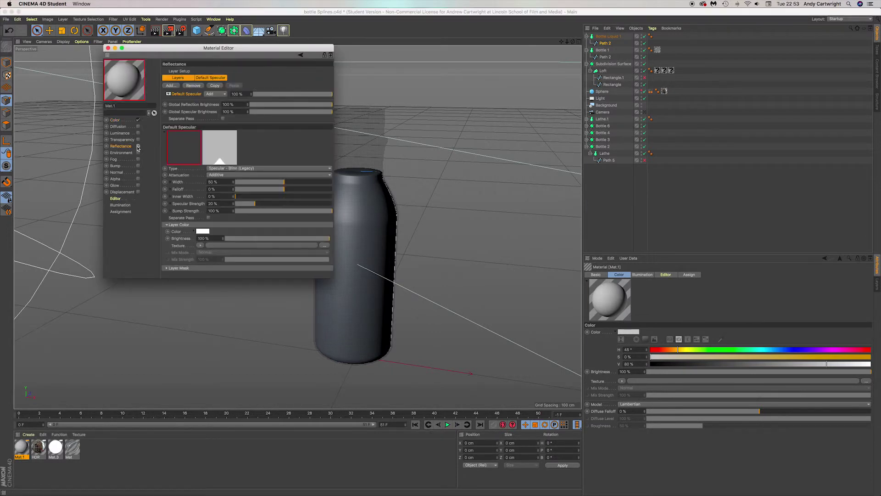
{"action": "left_click", "coordinate": [114, 120]}
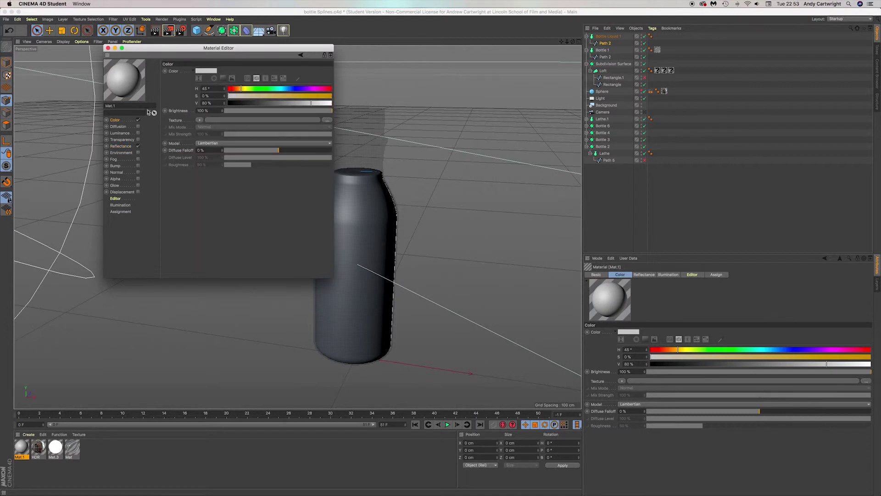
{"action": "left_click_drag", "start_coordinate": [316, 95], "coordinate": [337, 95]}
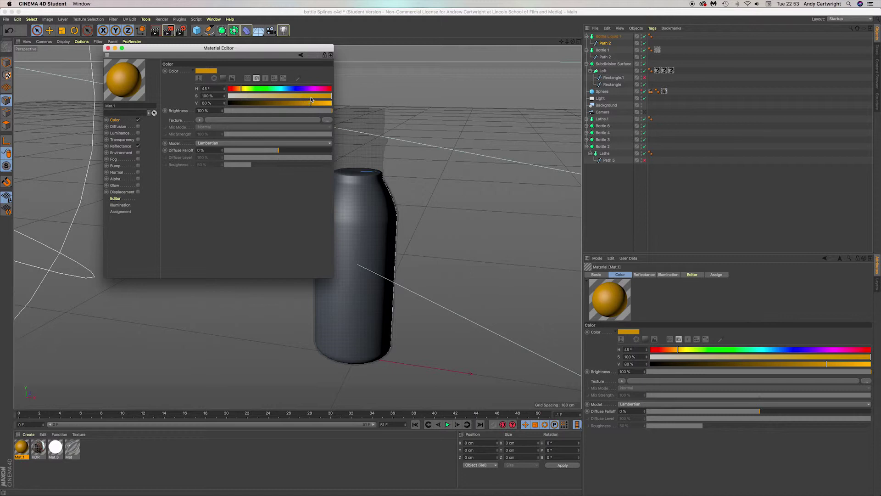
{"action": "left_click_drag", "start_coordinate": [312, 96], "coordinate": [331, 97]}
Enable the material's transparency with a yellow colour of H 51°, S 89%, V 100%, and disable its reflectance
{"action": "left_click", "coordinate": [138, 140]}
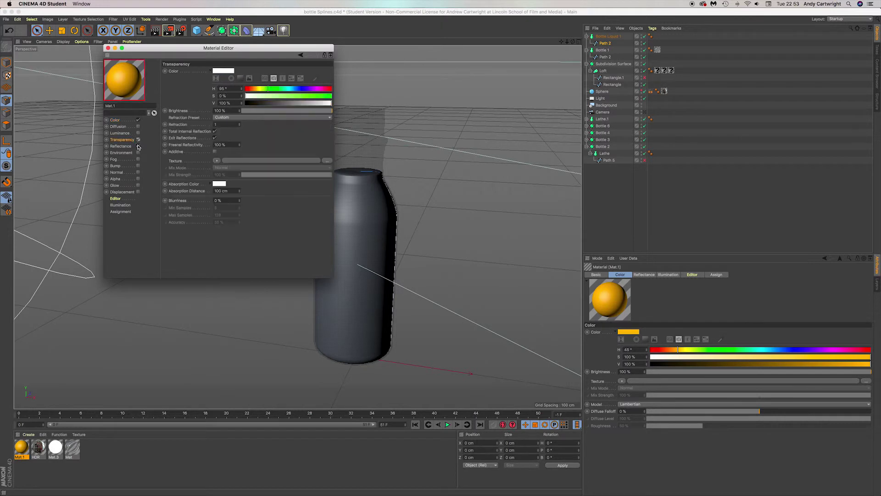
{"action": "left_click", "coordinate": [139, 146]}
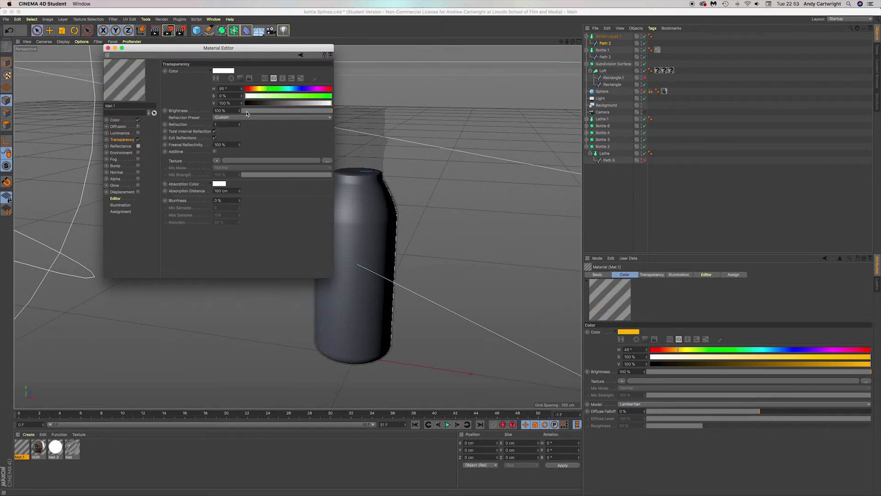
{"action": "left_click", "coordinate": [258, 90]}
{"action": "left_click_drag", "start_coordinate": [292, 97], "coordinate": [322, 97]}
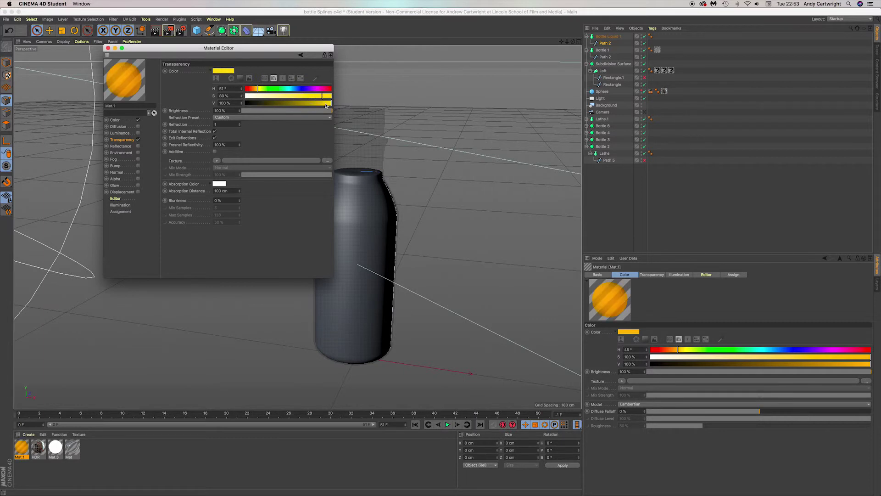
Set the transparency's refraction preset to Water and assign the material to the liquid lathe
{"action": "left_click", "coordinate": [280, 118]}
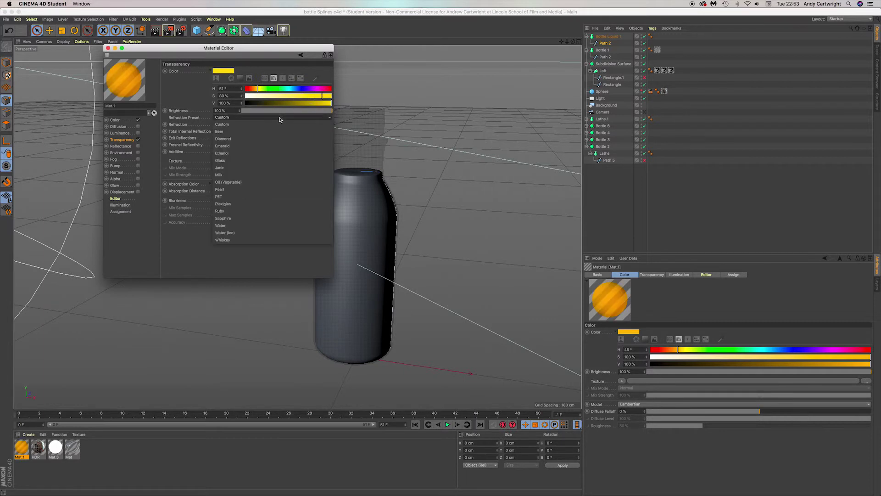
{"action": "left_click", "coordinate": [231, 225]}
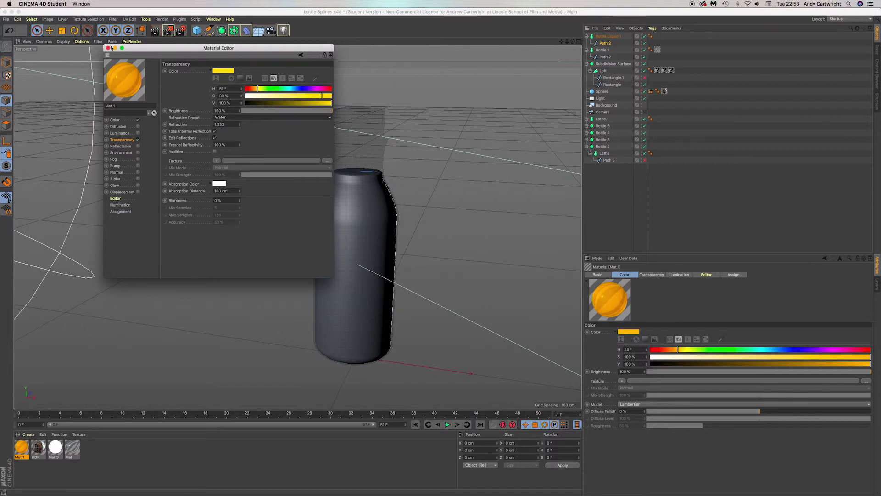
{"action": "left_click", "coordinate": [108, 48]}
{"action": "left_click_drag", "start_coordinate": [22, 447], "coordinate": [615, 37]}
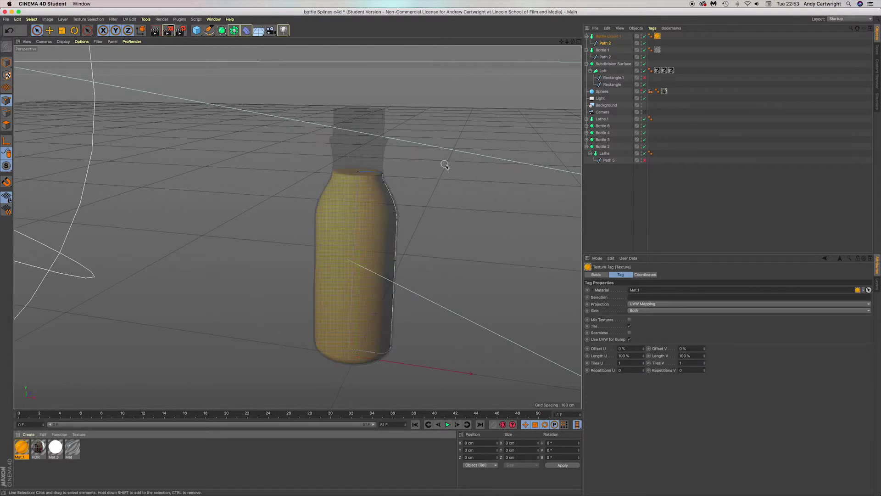
Render the scene camera's view to the Picture Viewer and compare the finished image with earlier renders in the history
{"action": "left_click", "coordinate": [644, 112]}
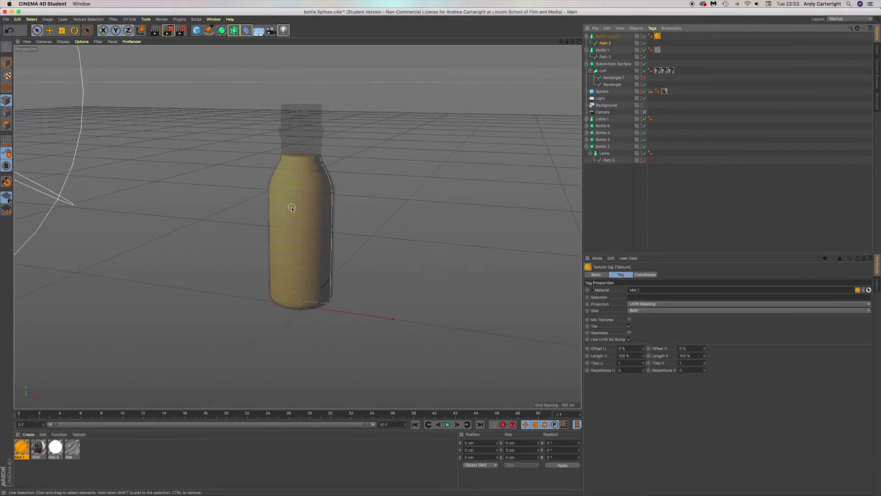
{"action": "key", "text": "shift+r"}
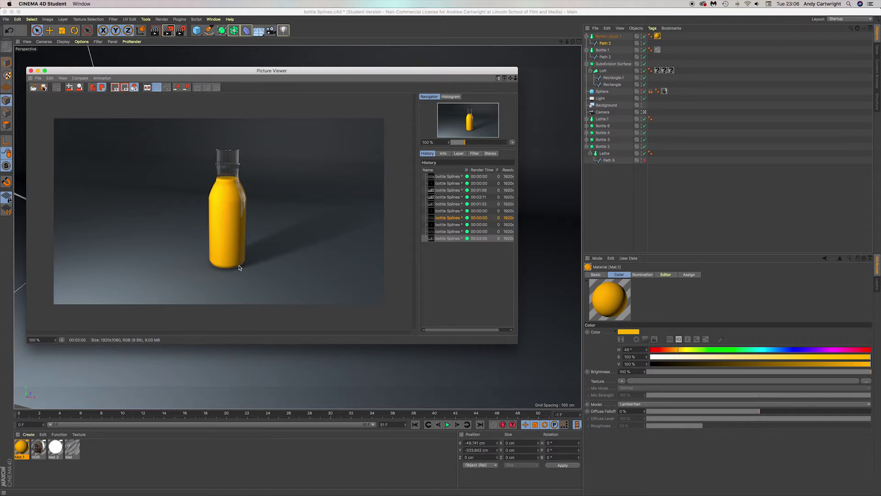
{"action": "left_click", "coordinate": [444, 231]}
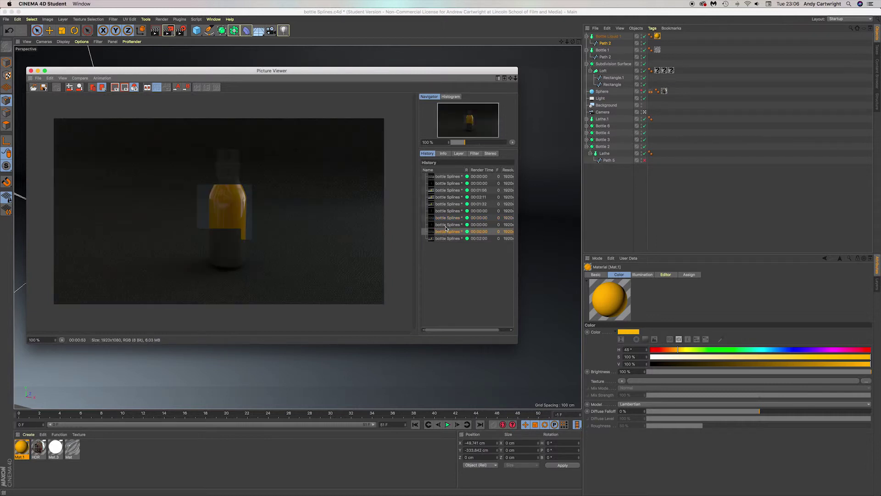
{"action": "left_click", "coordinate": [445, 225]}
{"action": "left_click", "coordinate": [446, 239]}
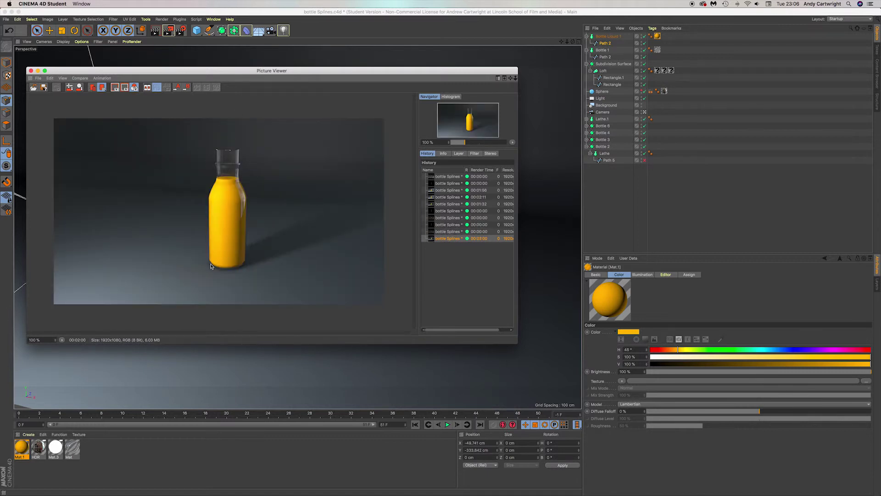
Inspect the liquid material's transparency settings and compare the newest render with the fifth render in the Picture Viewer history
{"action": "double_click", "coordinate": [22, 447]}
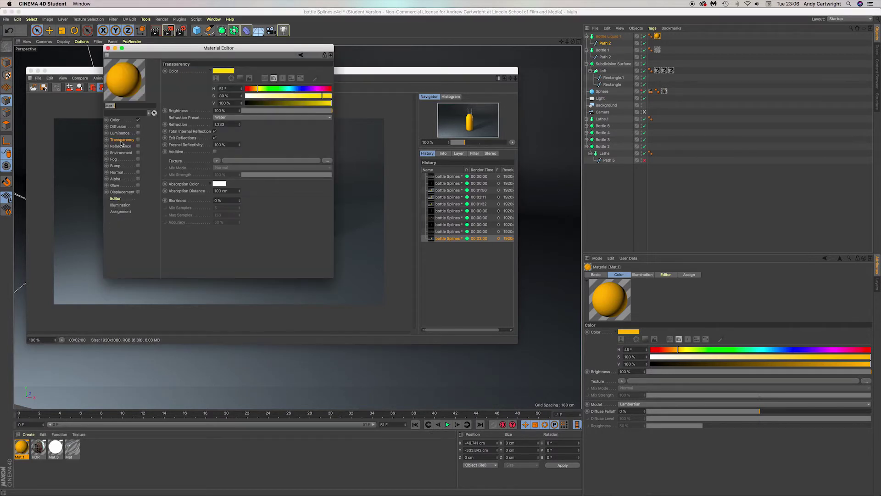
{"action": "left_click", "coordinate": [109, 48]}
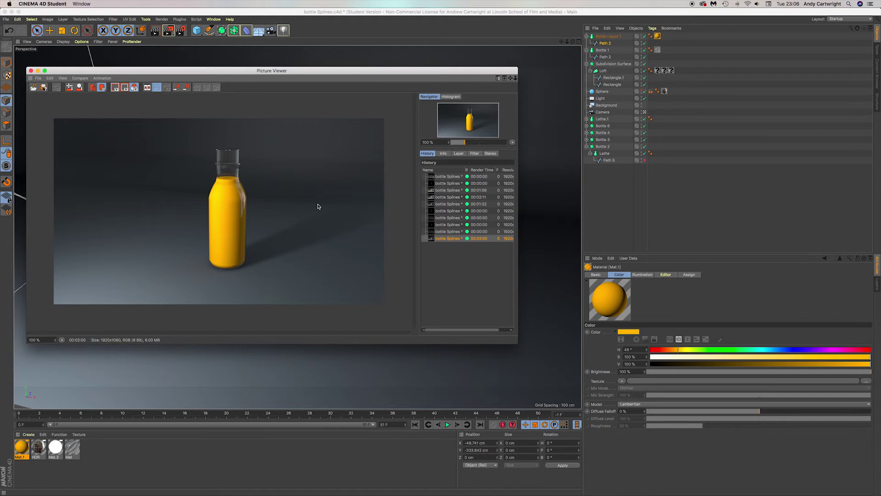
{"action": "left_click", "coordinate": [441, 204]}
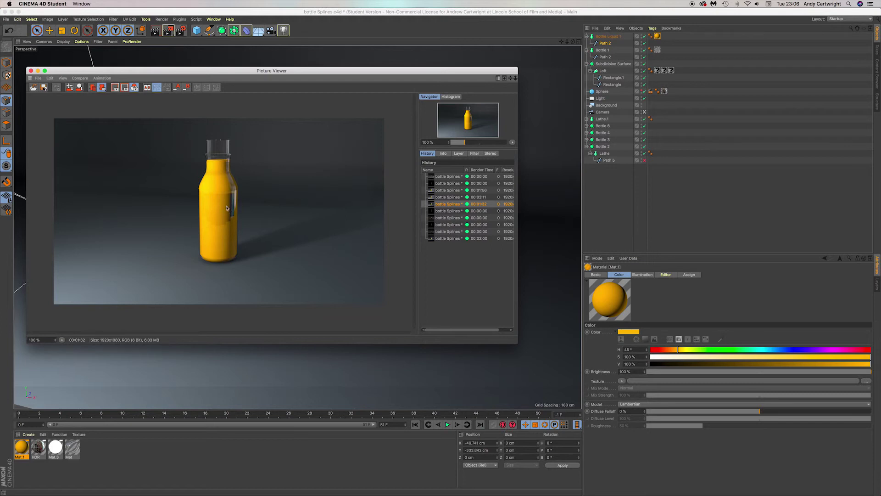
{"action": "left_click", "coordinate": [444, 239]}
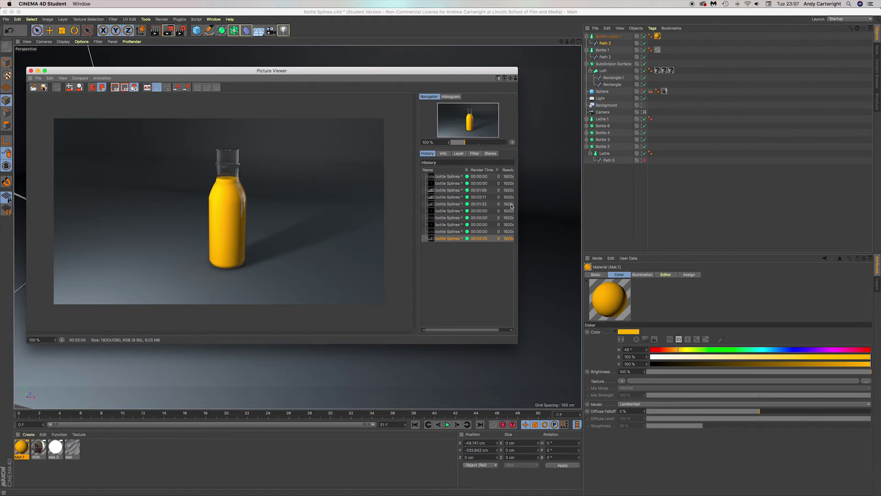
{"action": "left_click", "coordinate": [439, 204]}
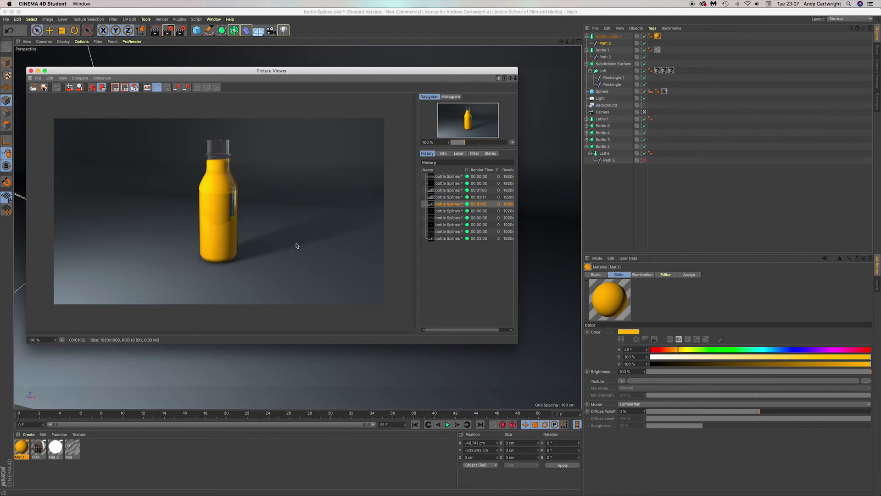
{"action": "left_click", "coordinate": [449, 238]}
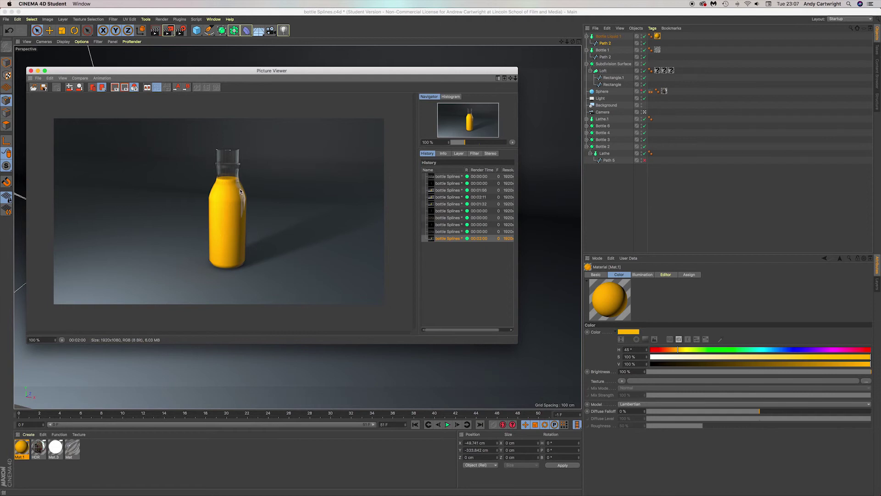
Toggle the liquid material's transparency on and back off to compare its preview, and recheck its transparency settings
{"action": "double_click", "coordinate": [21, 446]}
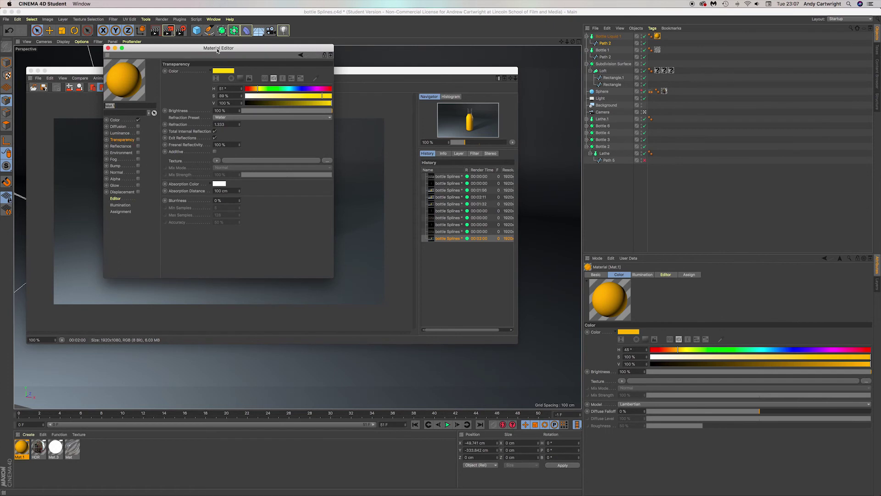
{"action": "left_click_drag", "start_coordinate": [217, 51], "coordinate": [253, 88]}
{"action": "left_click", "coordinate": [175, 177]}
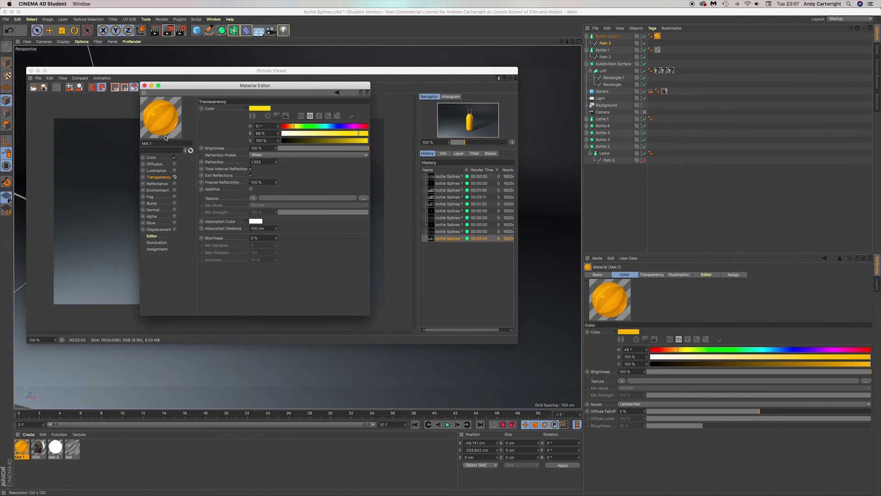
{"action": "left_click", "coordinate": [174, 177]}
{"action": "left_click", "coordinate": [144, 85]}
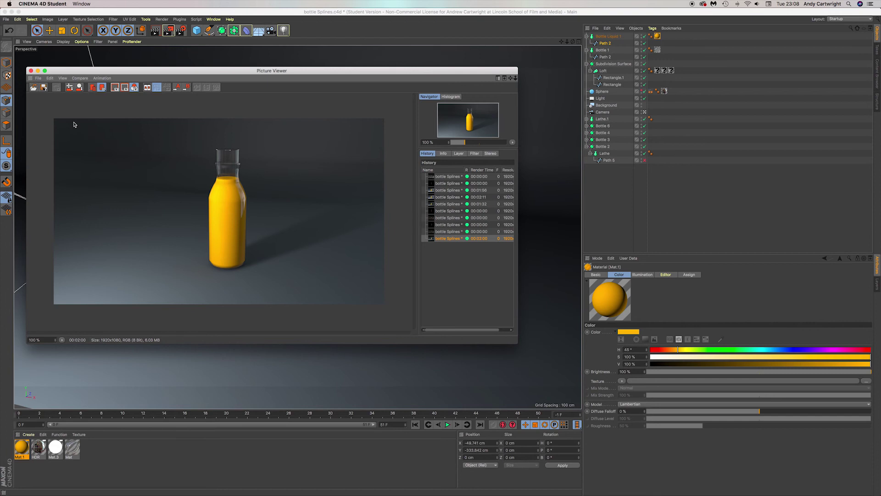
{"action": "left_click", "coordinate": [25, 446]}
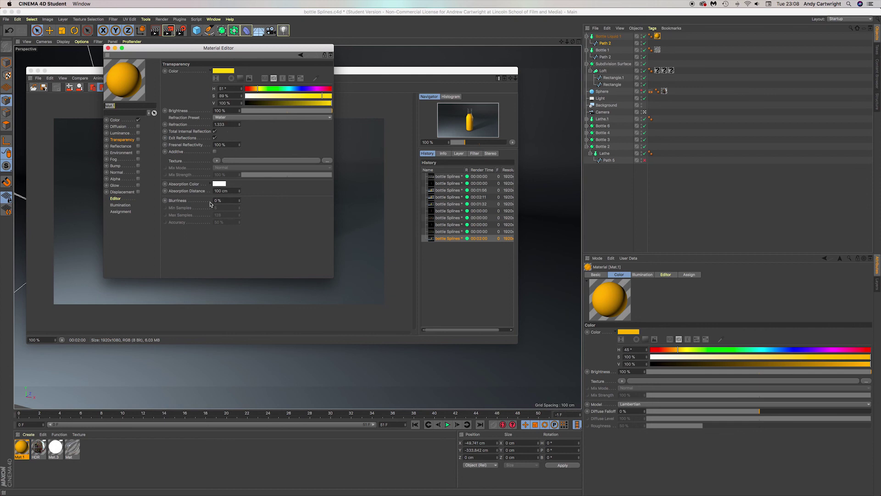
{"action": "left_click", "coordinate": [108, 47]}
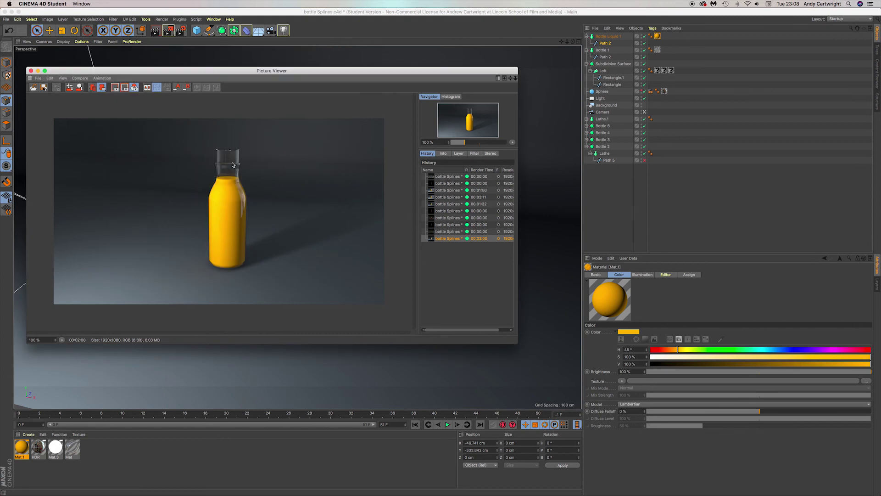